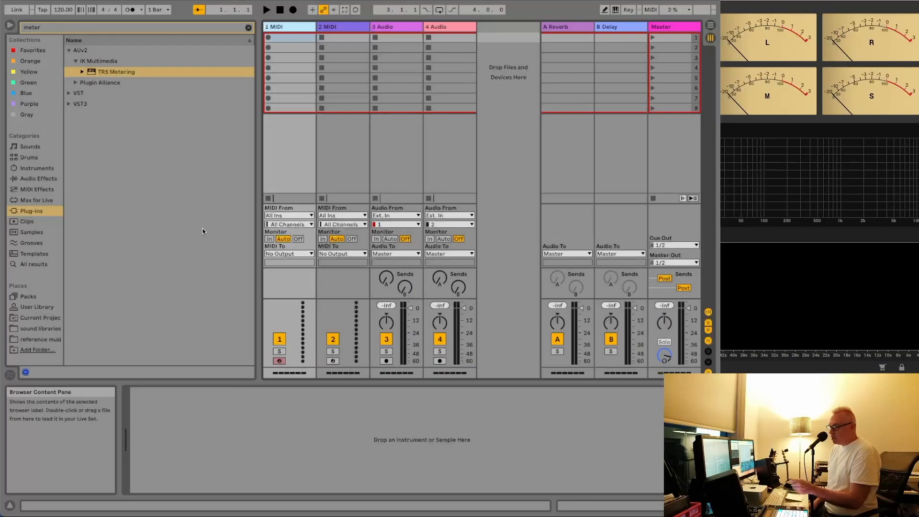
# Step: Switch back and forth between the Session and Arrangement views to compare them
pyautogui.press('Tab')
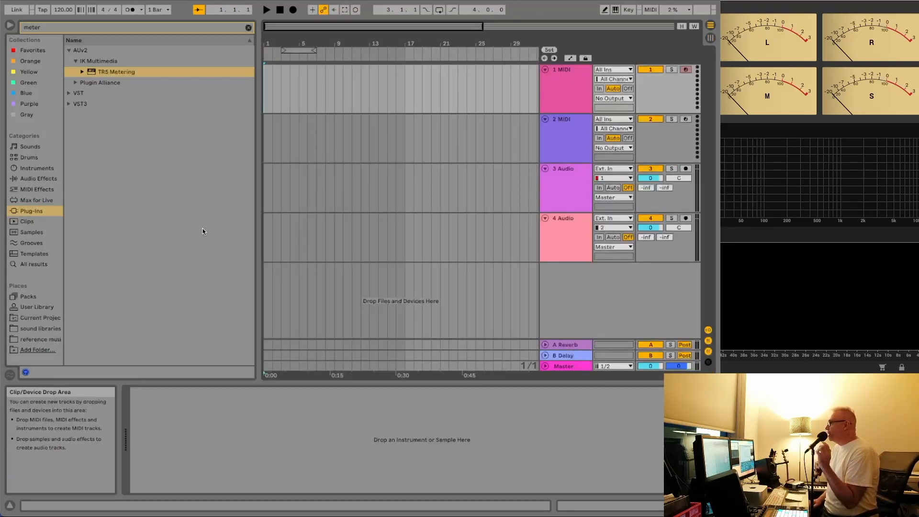
pyautogui.press('Tab')
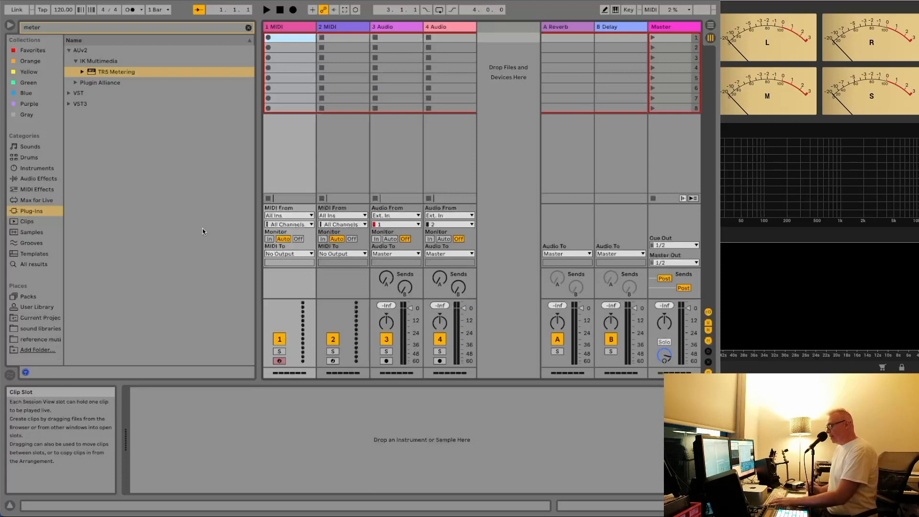
pyautogui.press('Tab')
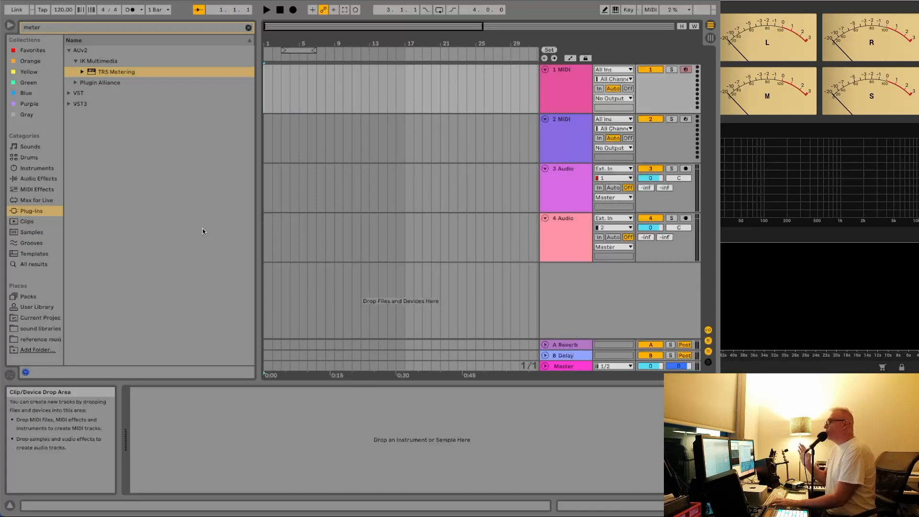
pyautogui.press('Tab')
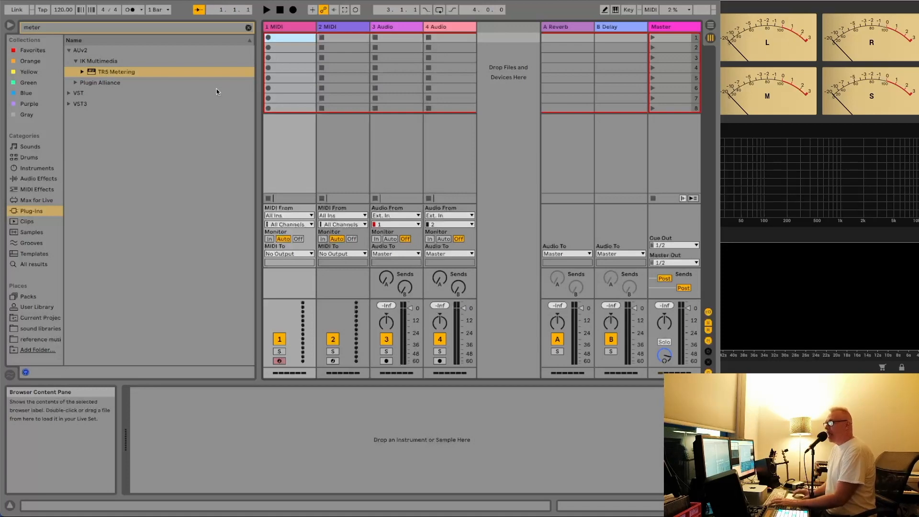
# Step: Browse the Drums category and clear the "meter" search filter from the browser
pyautogui.click(29, 158)
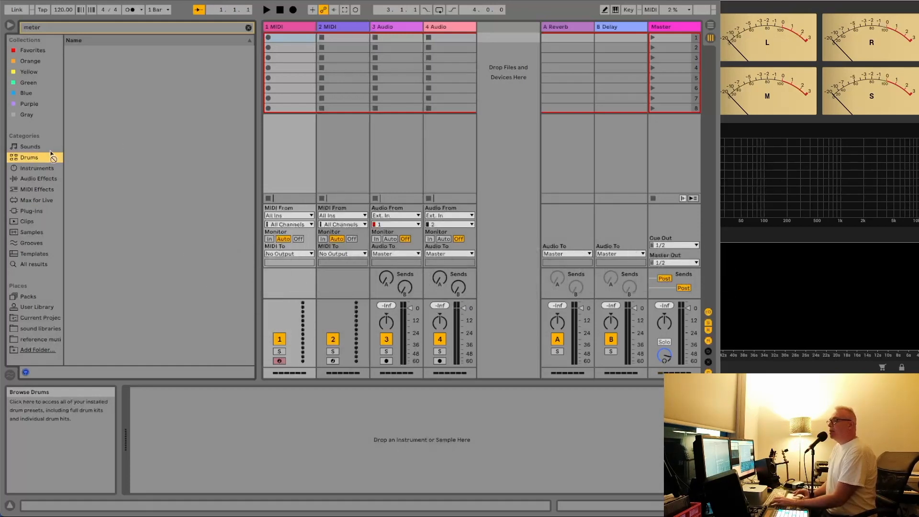
pyautogui.click(44, 167)
pyautogui.click(44, 158)
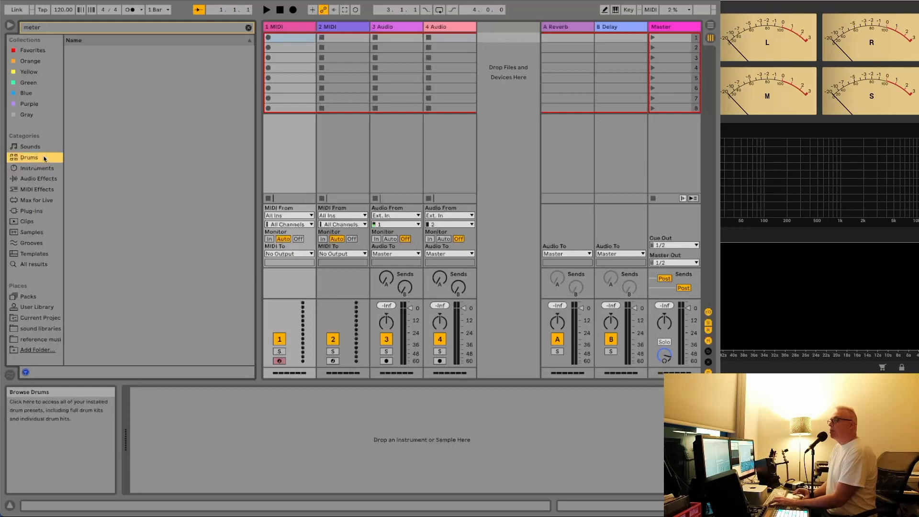
pyautogui.click(248, 27)
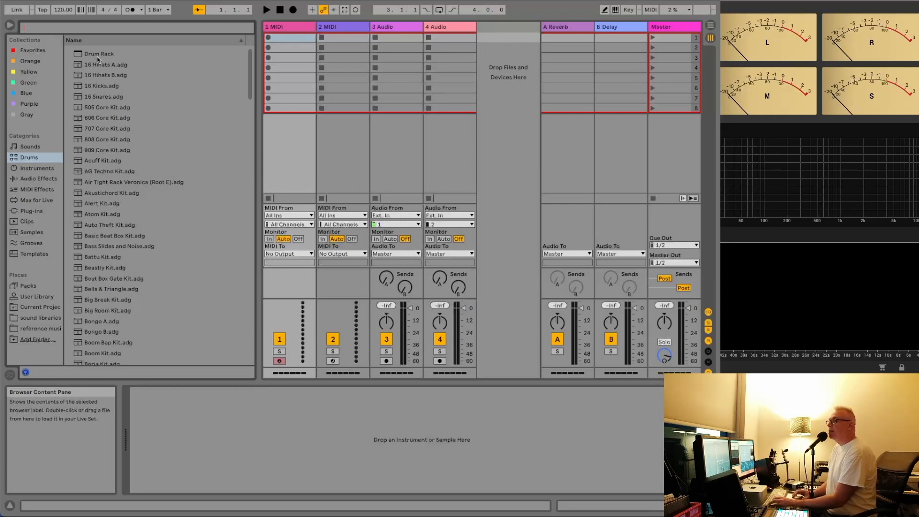
# Step: Load an empty Drum Rack onto the first MIDI track, and replace it with the 909 Core Kit
pyautogui.moveTo(97, 56); pyautogui.dragTo(299, 43)
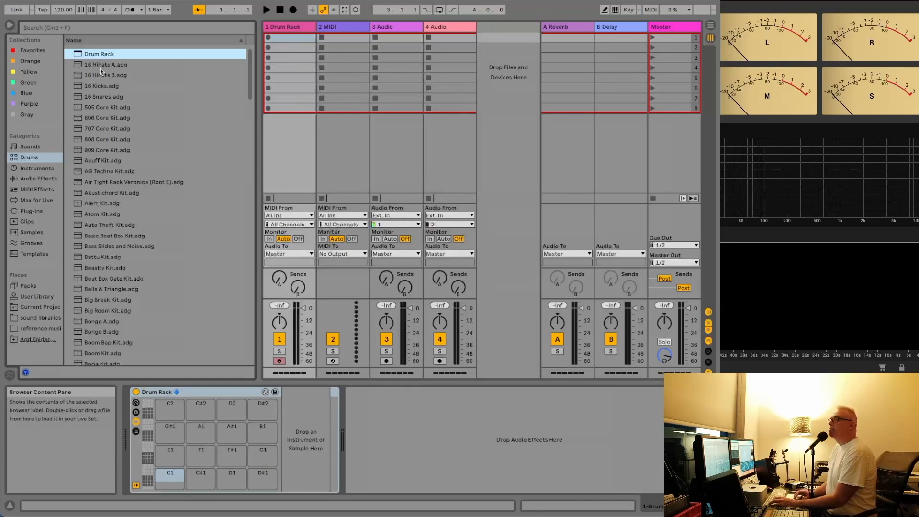
pyautogui.click(106, 159)
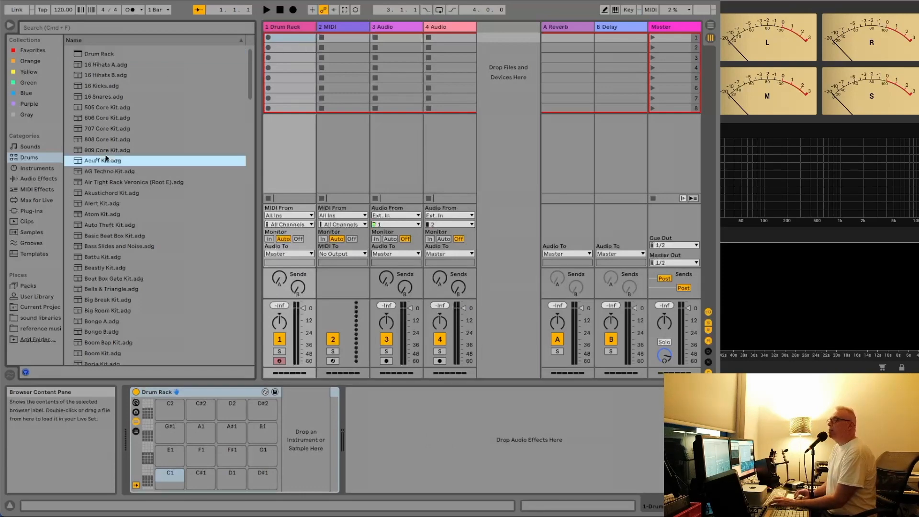
pyautogui.moveTo(105, 151); pyautogui.dragTo(297, 41)
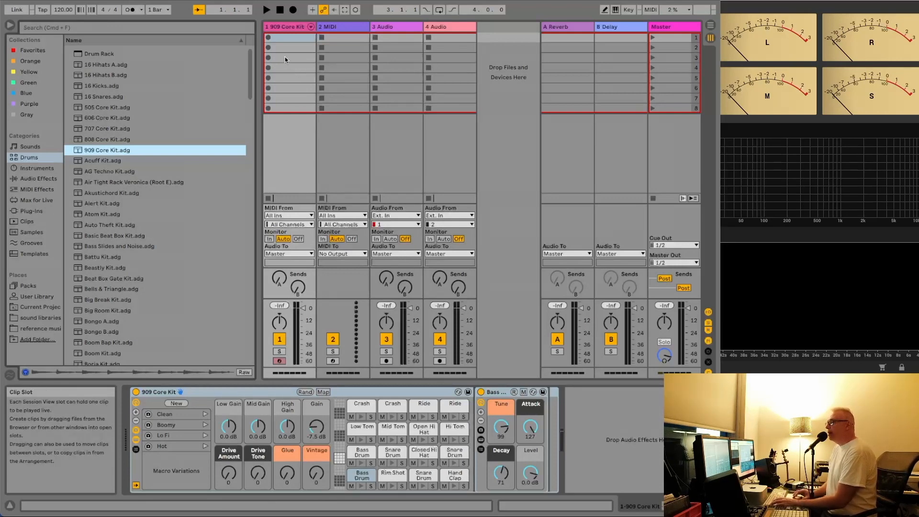
# Step: Record an empty two-bar clip in the first slot of the 909 Core Kit track and show its bass drum row for editing
pyautogui.click(270, 38)
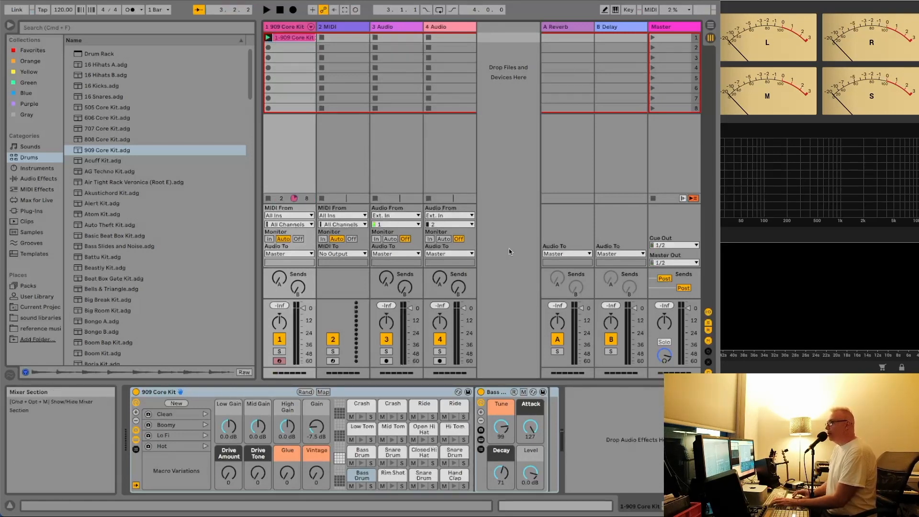
pyautogui.doubleClick(289, 41)
pyautogui.scroll(-2, 394, 460)
pyautogui.scroll(-3, 394, 459)
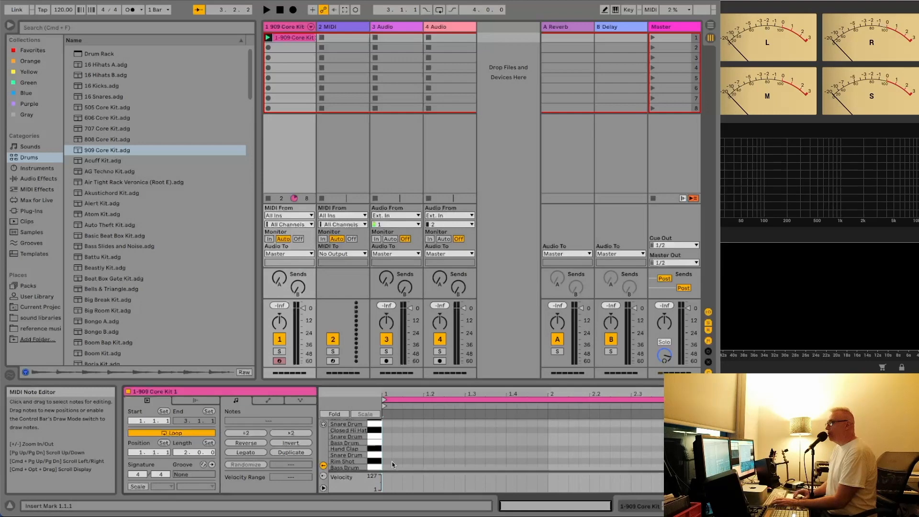
# Step: Place bass drum notes on all four beats of the clip's first bar
pyautogui.doubleClick(407, 467)
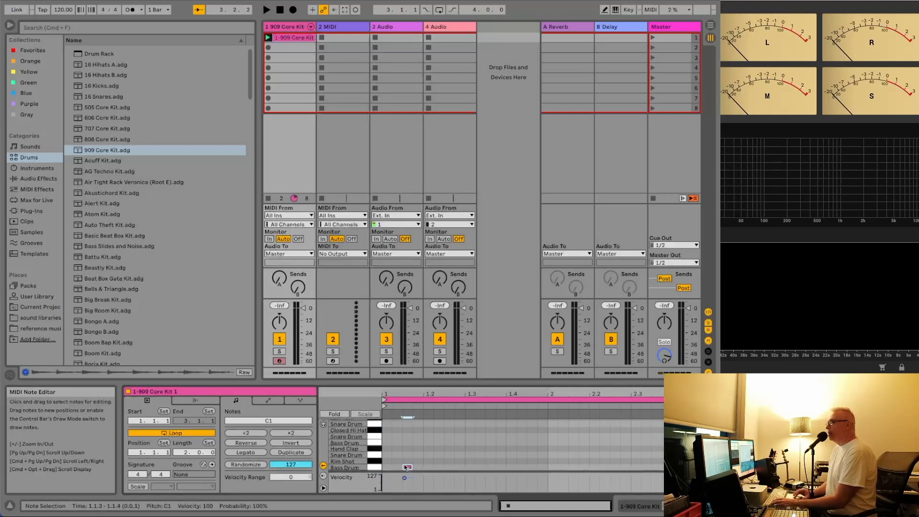
pyautogui.doubleClick(386, 466)
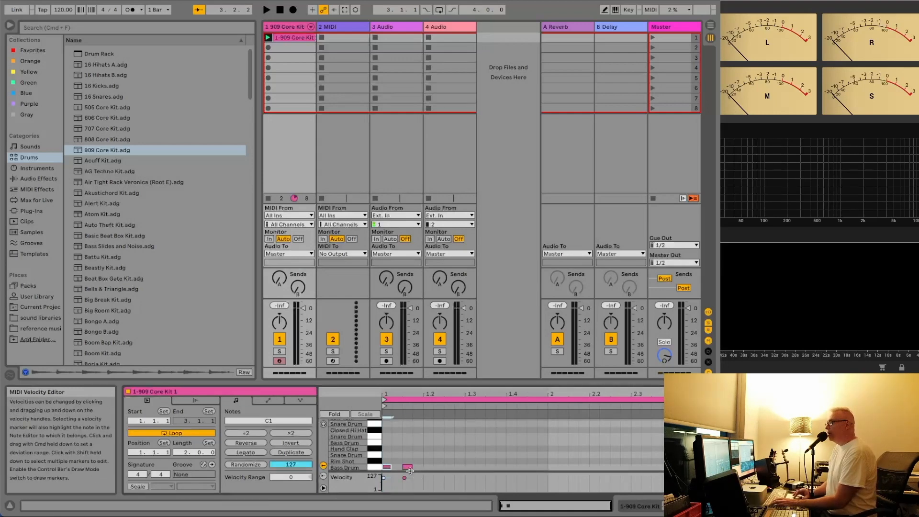
pyautogui.moveTo(409, 469); pyautogui.dragTo(435, 468)
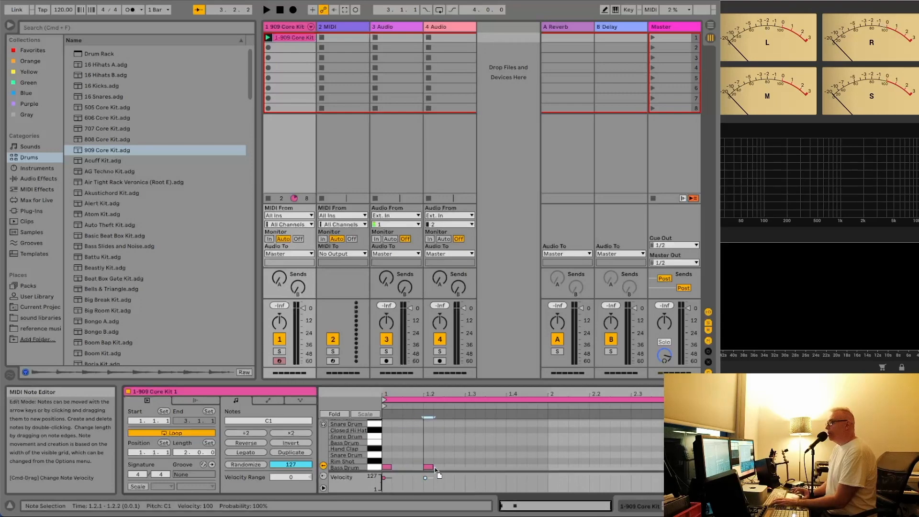
pyautogui.click(470, 470)
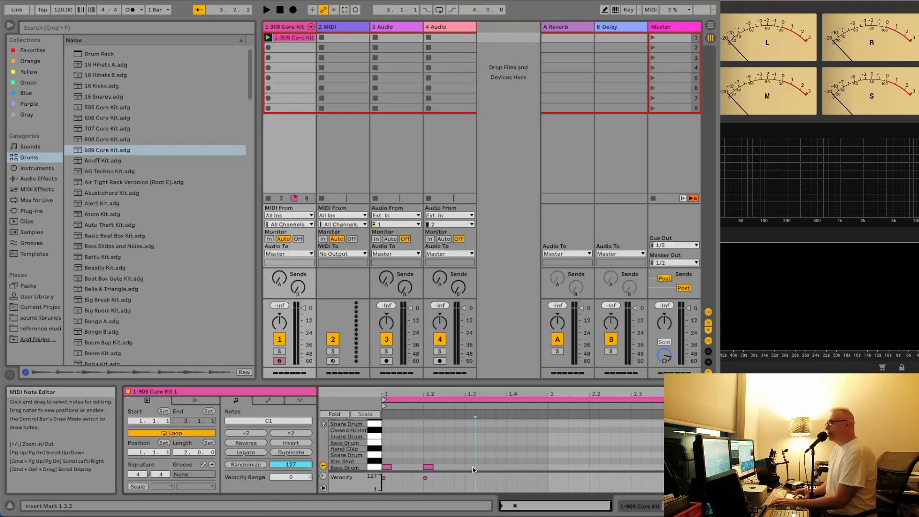
pyautogui.doubleClick(473, 468)
pyautogui.doubleClick(510, 468)
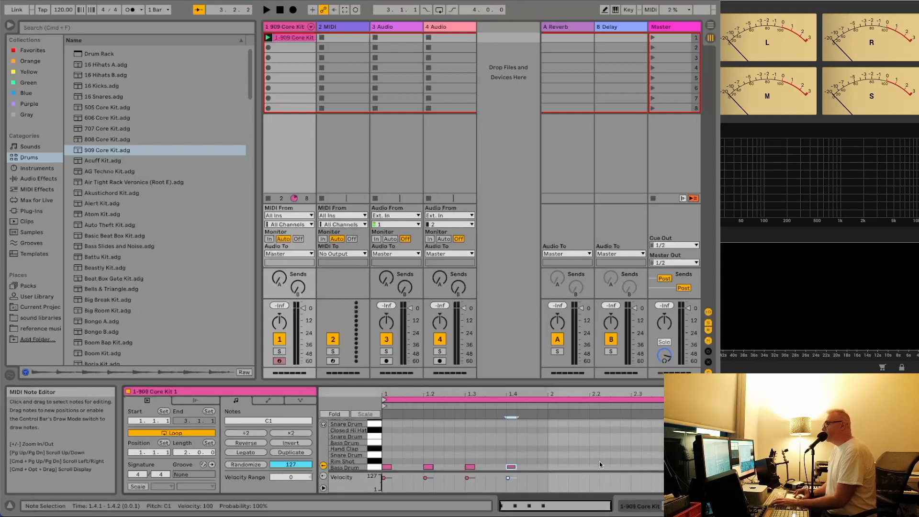
# Step: Duplicate the first bar's bass drum notes into bar 2 and play the clip back
pyautogui.moveTo(543, 469); pyautogui.dragTo(375, 469)
pyautogui.press('super+d')
pyautogui.click(376, 469)
pyautogui.moveTo(544, 468); pyautogui.dragTo(392, 447)
pyautogui.press('space')
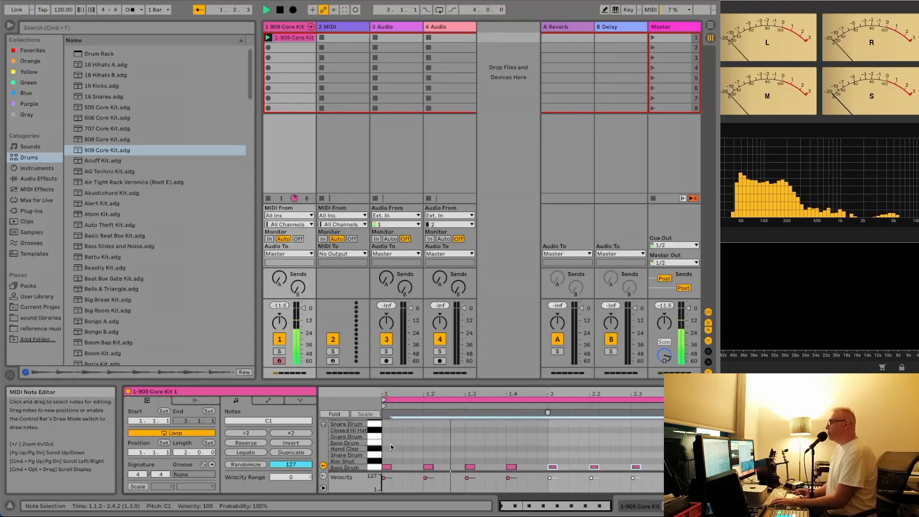
pyautogui.press('space')
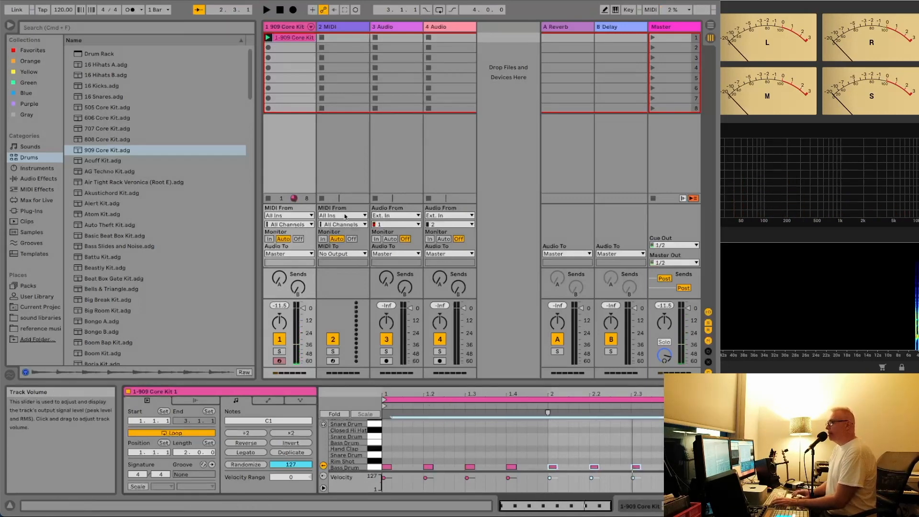
# Step: Add snare drum notes on F1 at 1.1.2 and 1.2.1 in the session clip
pyautogui.doubleClick(398, 435)
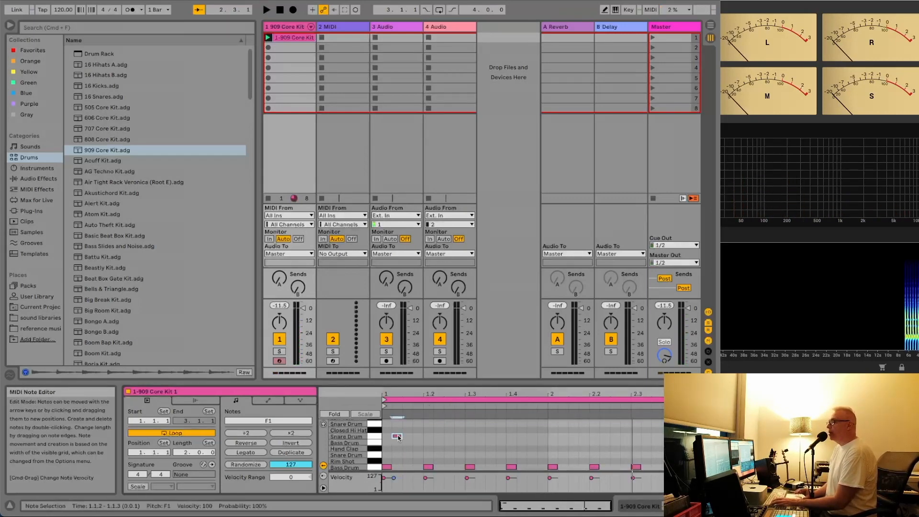
pyautogui.doubleClick(428, 436)
pyautogui.moveTo(434, 436)
pyautogui.mouseDown()
pyautogui.moveTo(483, 436)
pyautogui.moveTo(430, 437)
pyautogui.mouseUp()
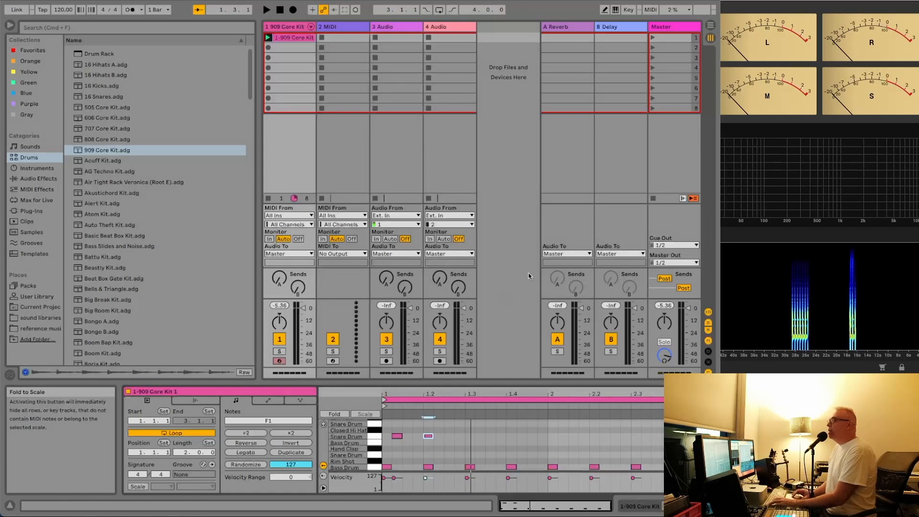
# Step: Select the 909 Core Kit track and switch to the Arrangement view
pyautogui.click(423, 133)
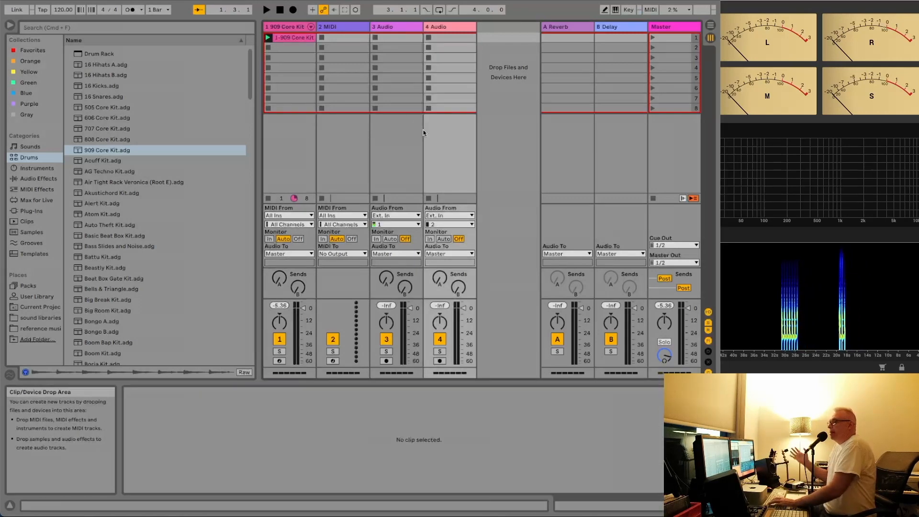
pyautogui.click(281, 28)
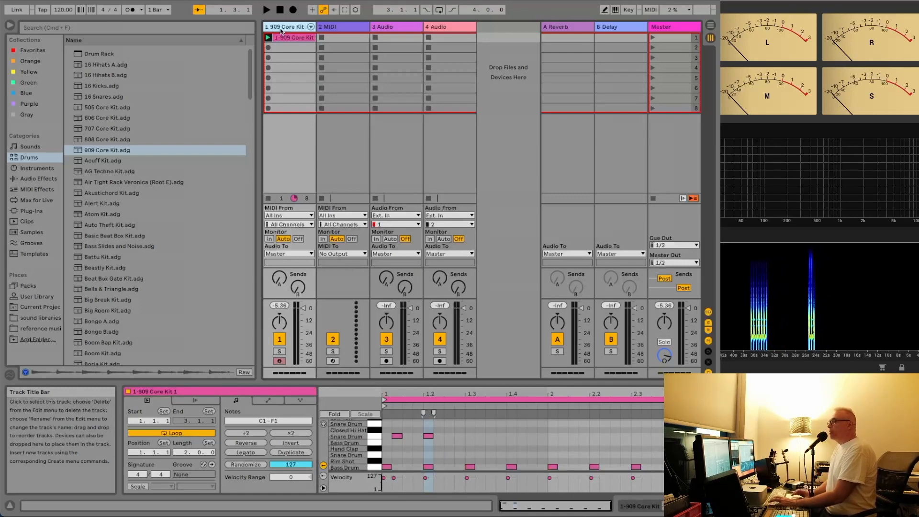
pyautogui.press('Tab')
pyautogui.press('Tab')
pyautogui.press('Tab')
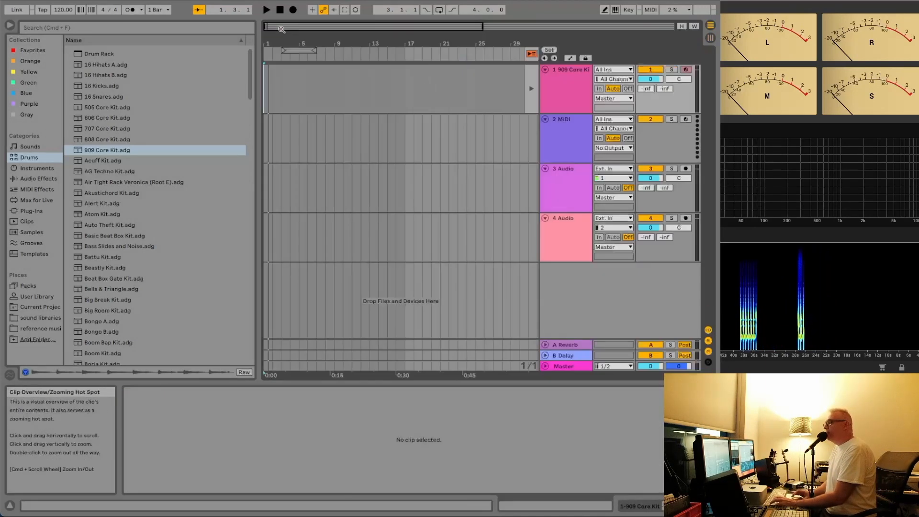
# Step: Insert a looped MIDI clip spanning bars 1 to 4 on the 909 Core Kit track and add a bass drum note at 1.1.1
pyautogui.click(265, 86)
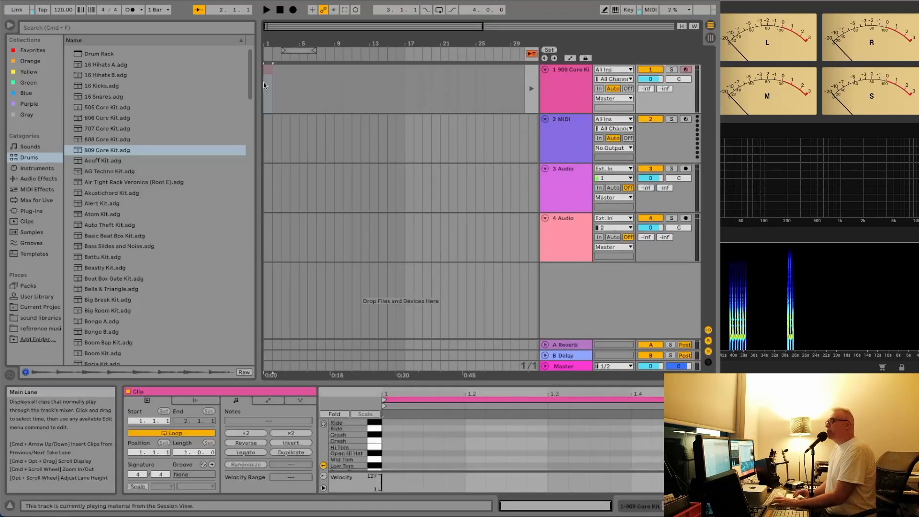
pyautogui.moveTo(270, 68); pyautogui.dragTo(300, 71)
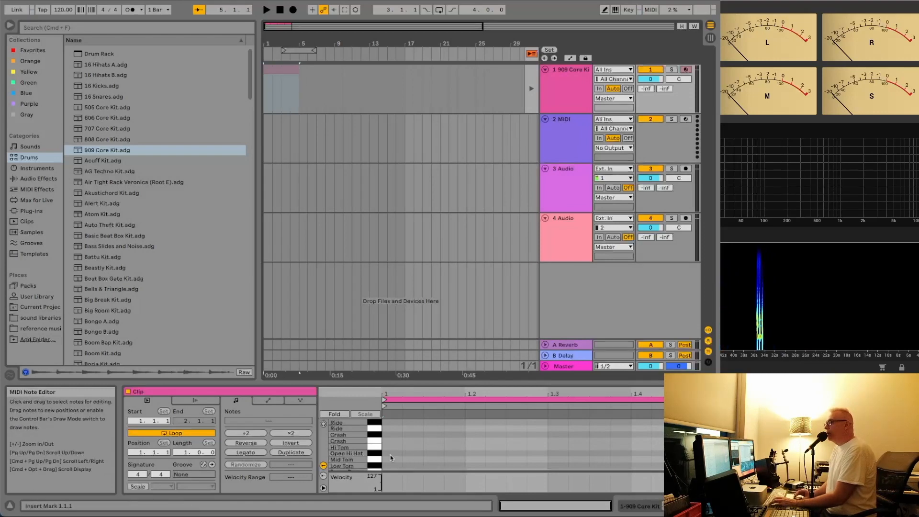
pyautogui.scroll(-3, 390, 455)
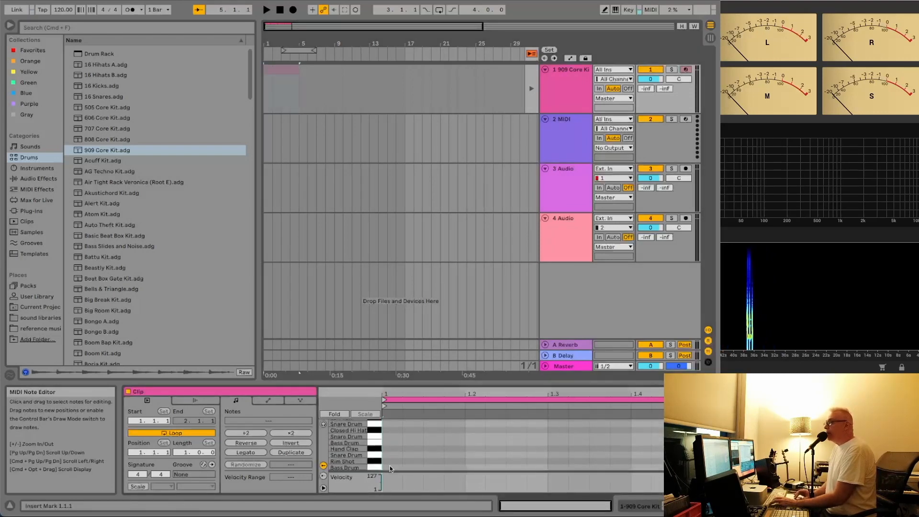
pyautogui.doubleClick(390, 467)
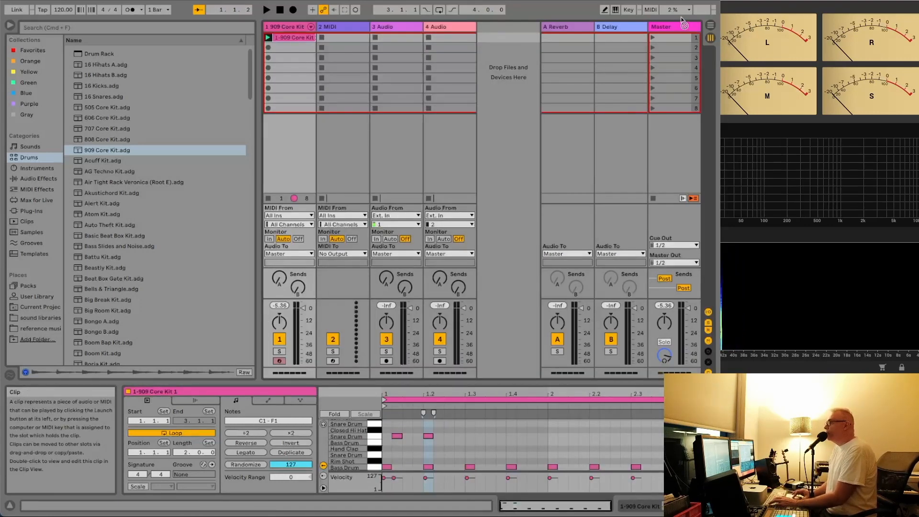
# Step: Try placing the session's drum clip at bar 1 of the 909 Core Kit arrangement track, and undo it
pyautogui.click(711, 25)
pyautogui.moveTo(283, 89); pyautogui.dragTo(265, 84)
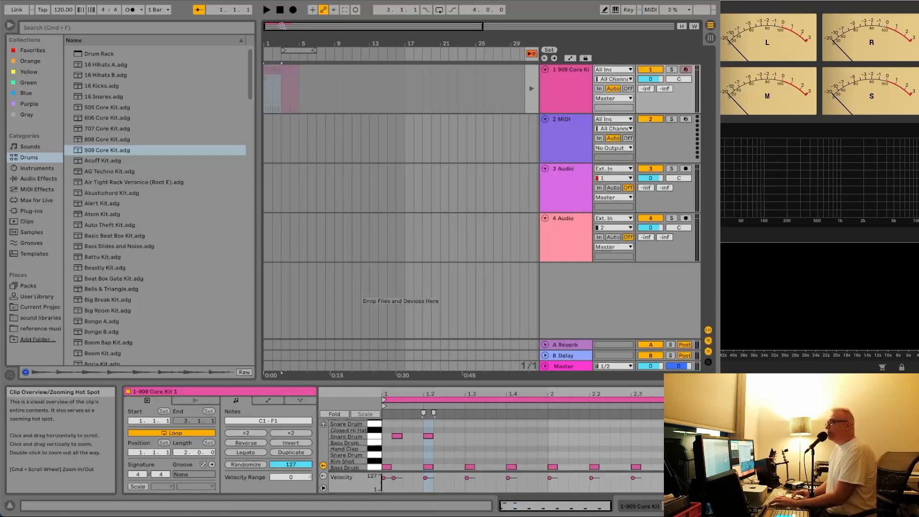
pyautogui.press('super+z')
pyautogui.press('super+z')
pyautogui.press('super+z')
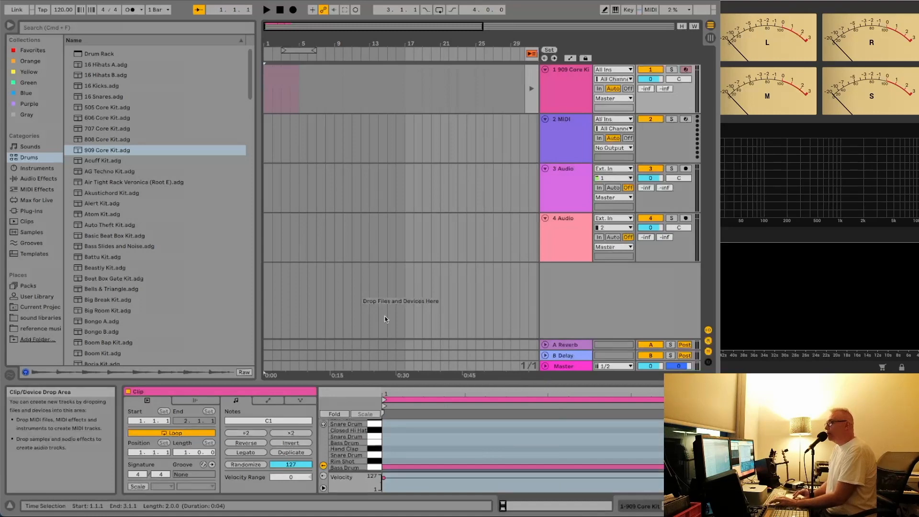
# Step: Add a hand clap note at 1.1.1 and bass drum notes at 1.1.3 and 1.2.1 in the arrangement clip
pyautogui.doubleClick(392, 450)
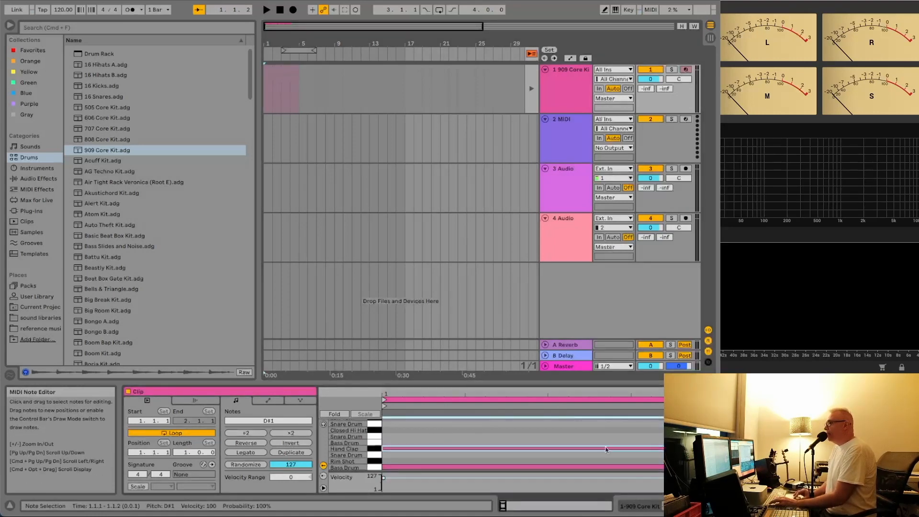
pyautogui.moveTo(544, 394); pyautogui.dragTo(392, 394)
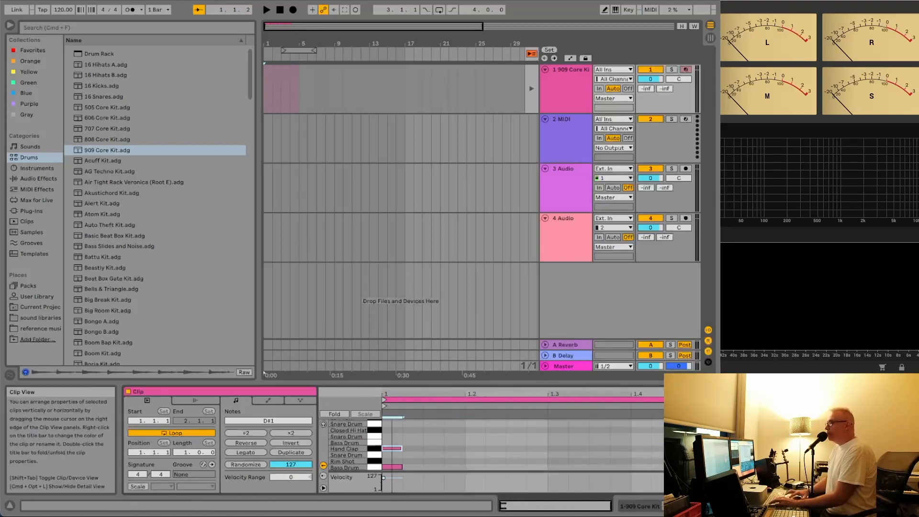
pyautogui.click(432, 467)
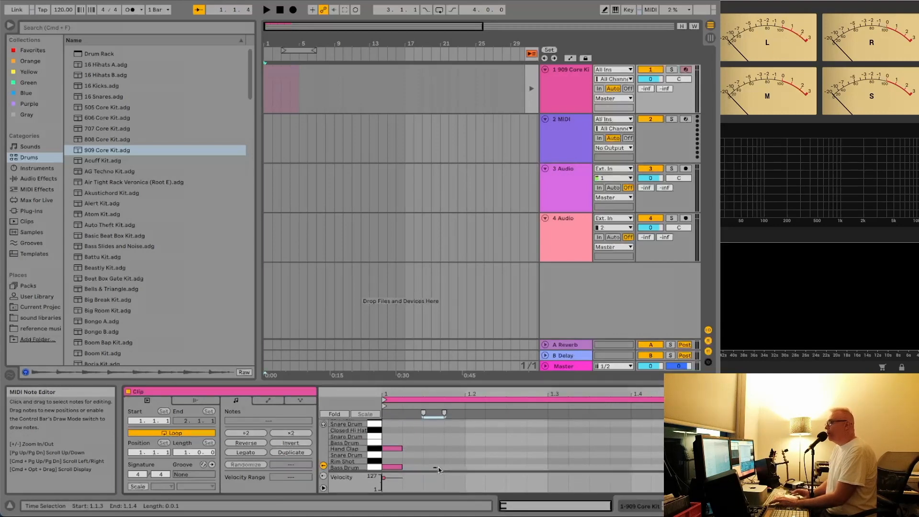
pyautogui.click(440, 470)
pyautogui.doubleClick(439, 467)
pyautogui.doubleClick(479, 467)
# Step: Play the arrangement clip back and add a snare drum note on F1 at 1.1.3 with velocity 127
pyautogui.moveTo(507, 253); pyautogui.dragTo(485, 319)
pyautogui.press('space')
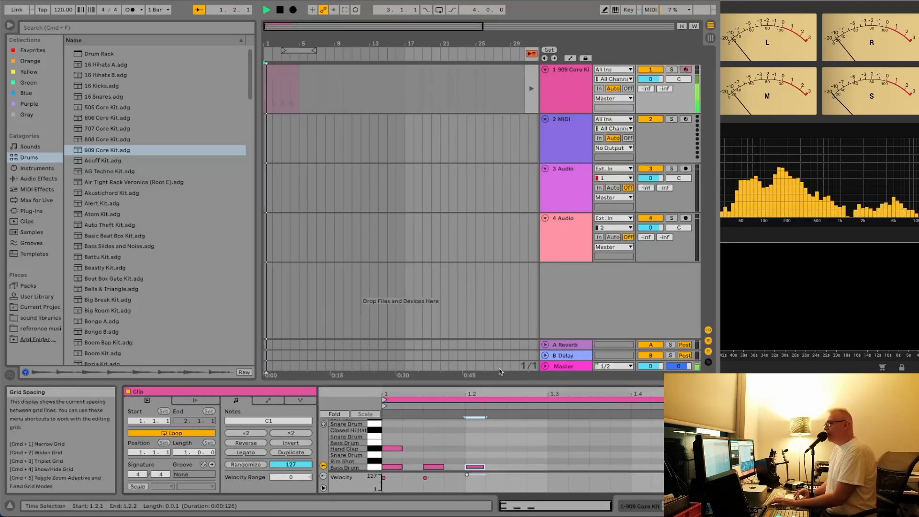
pyautogui.press('space')
pyautogui.doubleClick(429, 436)
pyautogui.moveTo(429, 437); pyautogui.dragTo(440, 430)
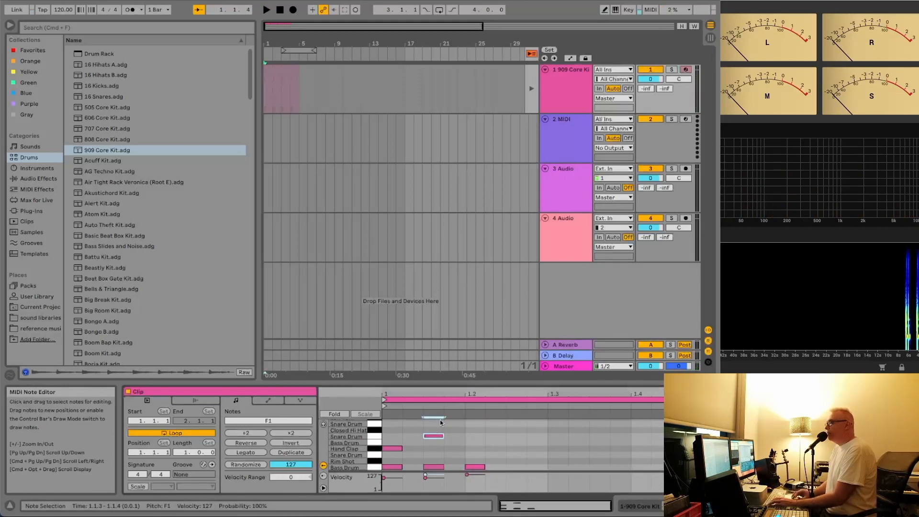
# Step: Add a snare drum note on G1 and a bass drum note on E1 at 1.1.4, and try playing the pattern
pyautogui.doubleClick(452, 425)
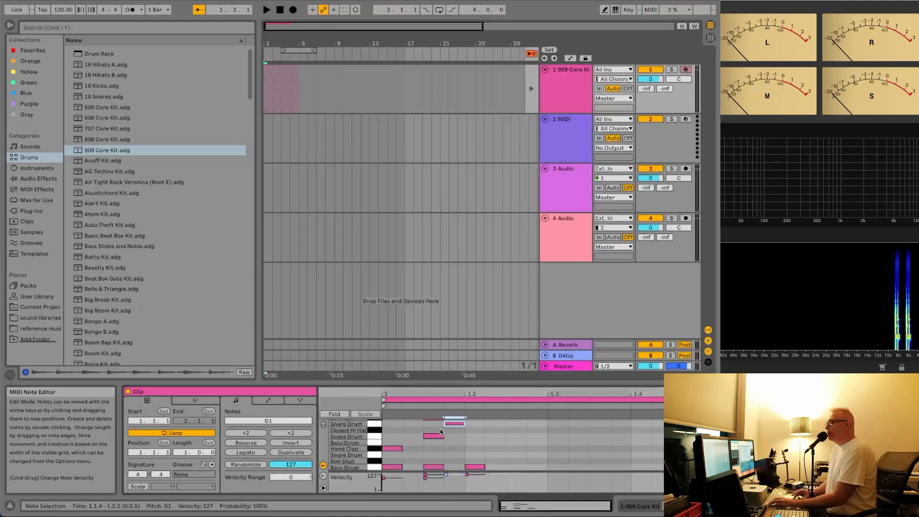
pyautogui.doubleClick(458, 443)
pyautogui.press('space')
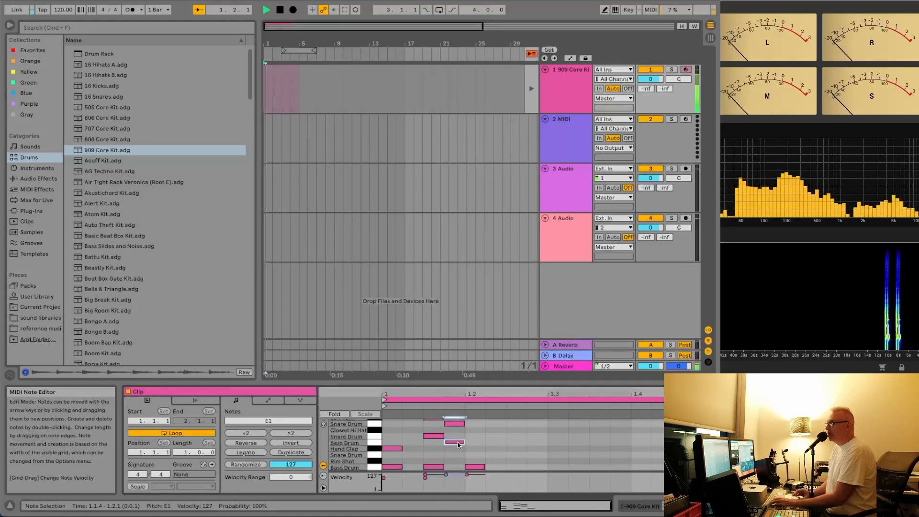
pyautogui.press('space')
pyautogui.press('space')
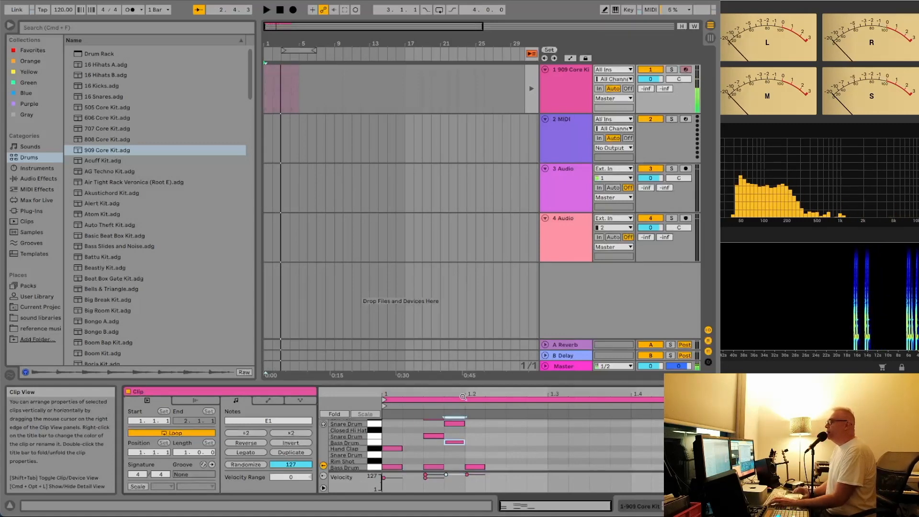
# Step: Return the 909 Core Kit track to arrangement playback and play the arrangement from 1.1.1
pyautogui.click(532, 54)
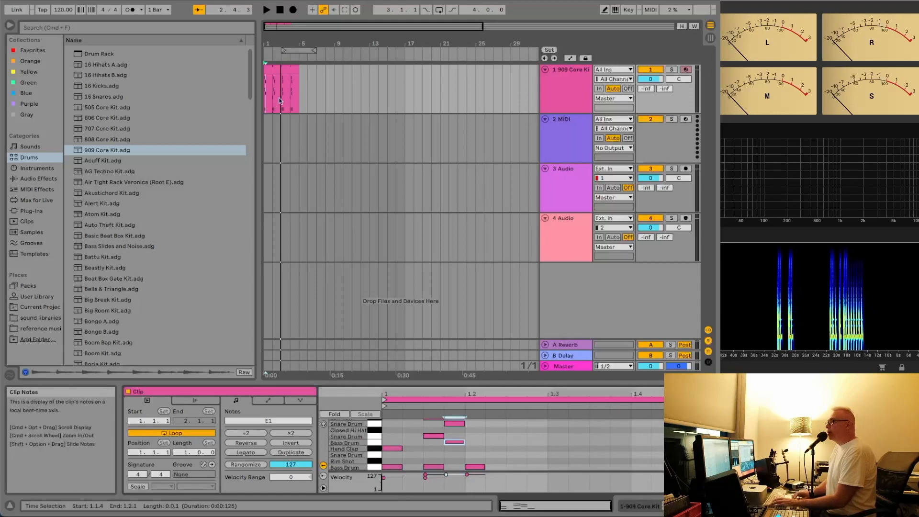
pyautogui.click(264, 103)
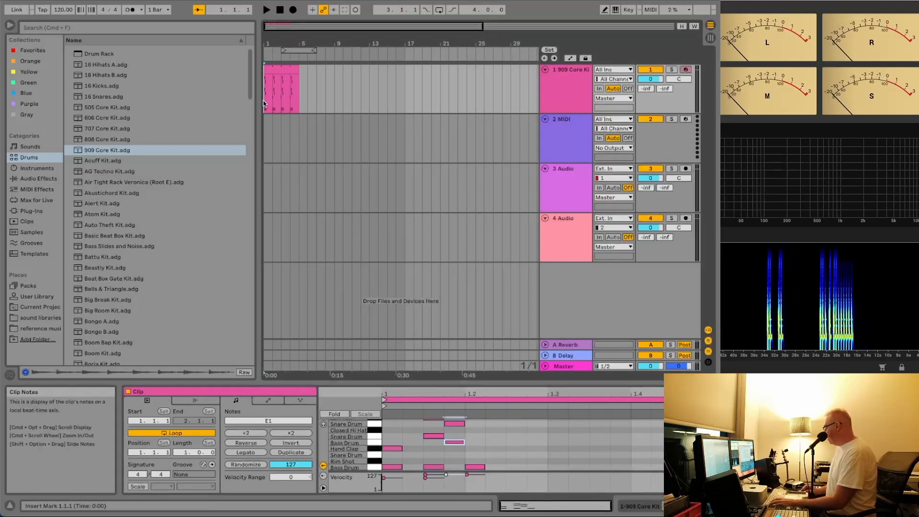
pyautogui.press('space')
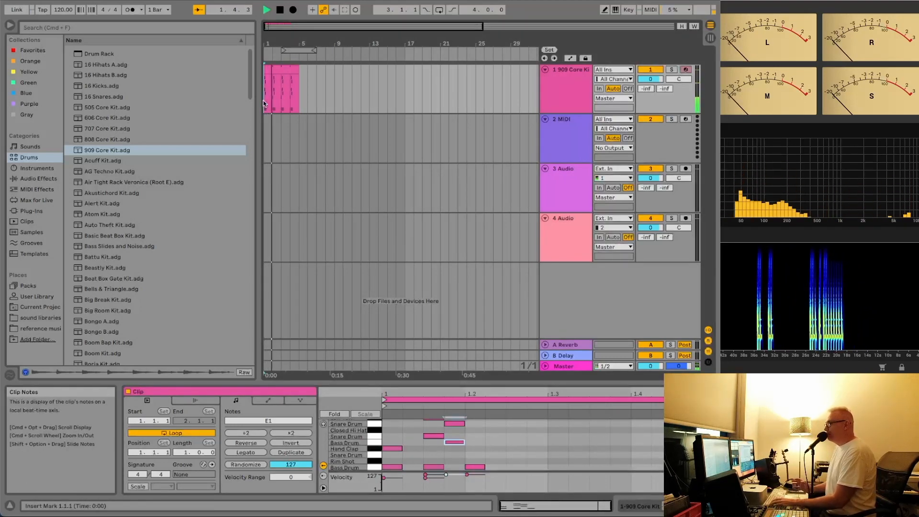
pyautogui.press('space')
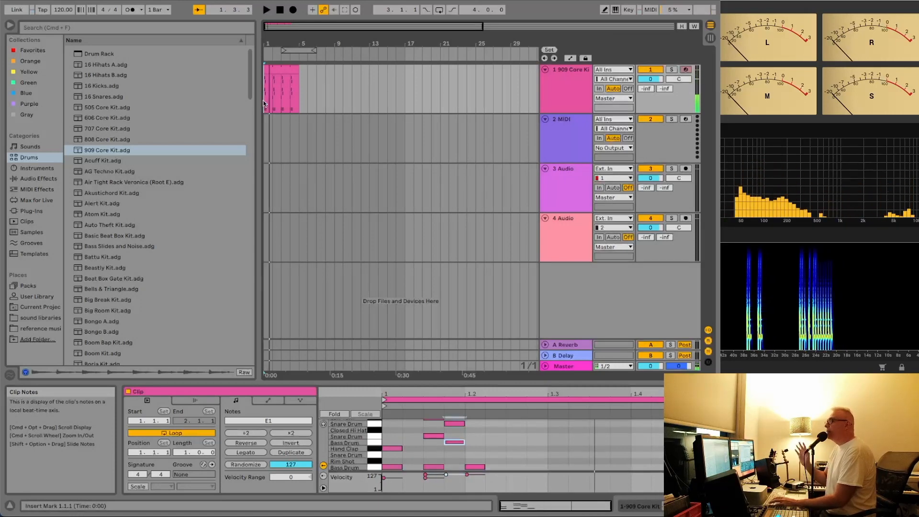
# Step: Extend the looped drum clip on the 909 Core Kit track so it ends at 14.1.1
pyautogui.moveTo(297, 70); pyautogui.dragTo(375, 71)
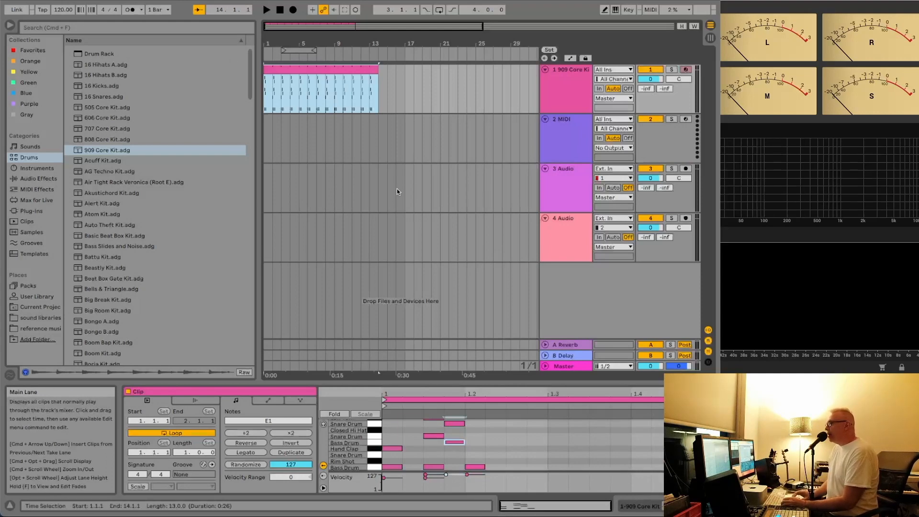
pyautogui.hscroll(5, 390, 223)
pyautogui.hscroll(3, 390, 224)
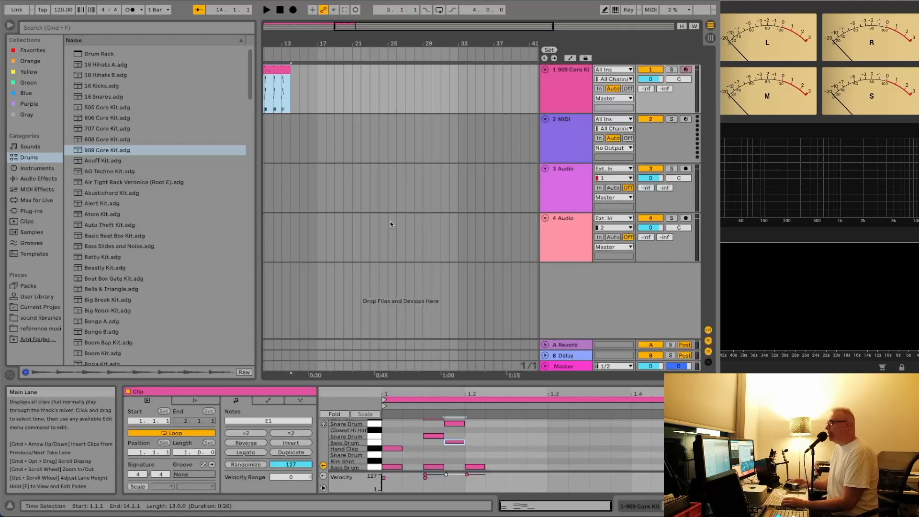
# Step: Place the audio file "in the beginning there was chicago-37-radio edit" at bar 1 of track 4 and play it with the drums
pyautogui.click(569, 246)
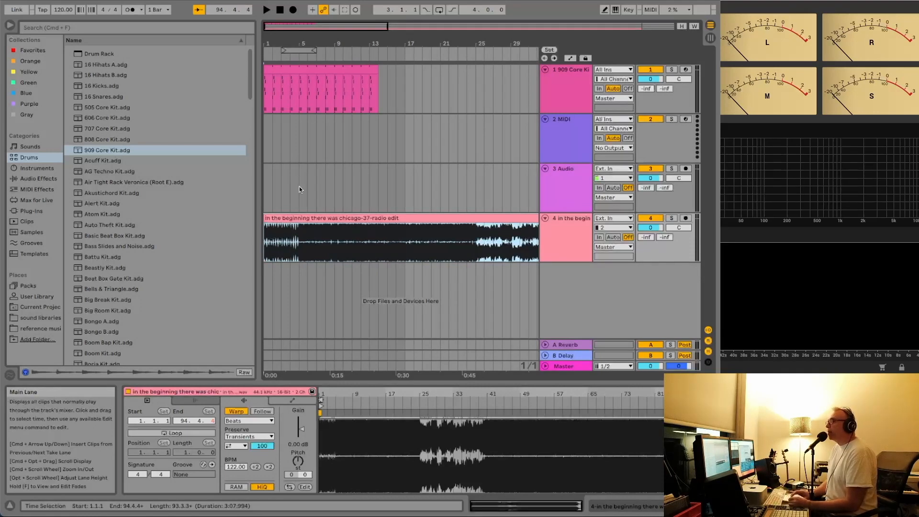
pyautogui.press('space')
pyautogui.press('space')
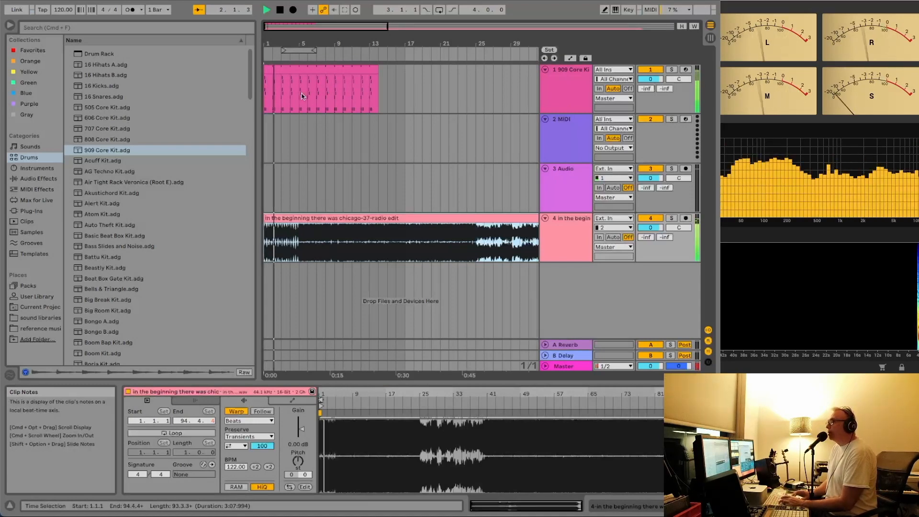
pyautogui.press('space')
# Step: Solo the 909 Core Kit track and play it back on its own
pyautogui.click(670, 70)
pyautogui.press('space')
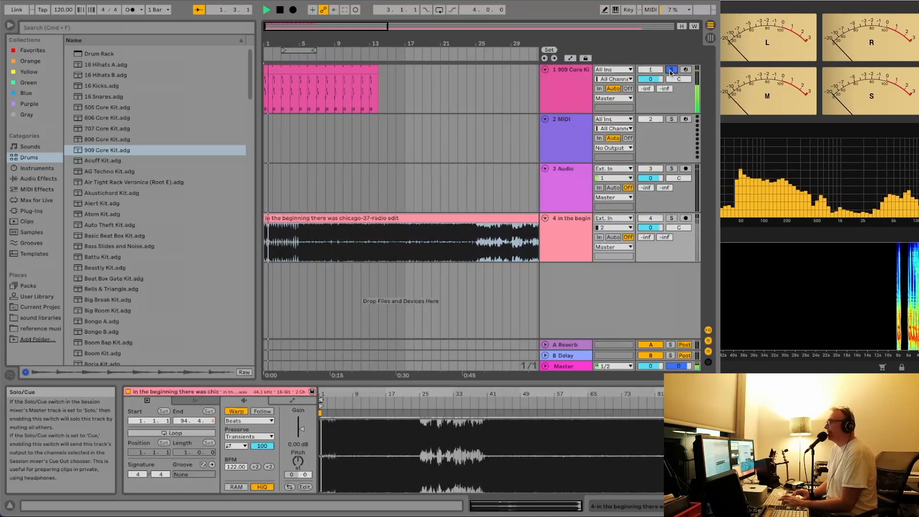
pyautogui.press('space')
# Step: Unsolo and mute the 909 Core Kit track, and play the song without the drums
pyautogui.click(673, 70)
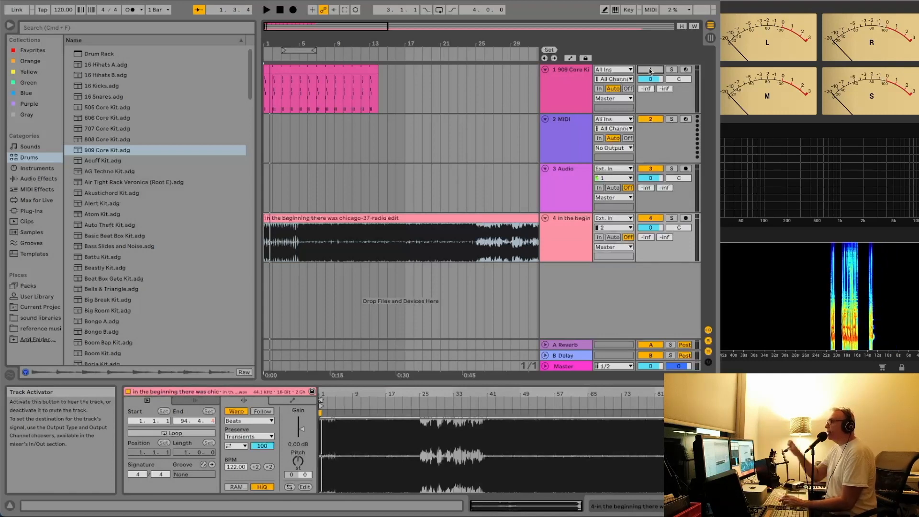
pyautogui.press('space')
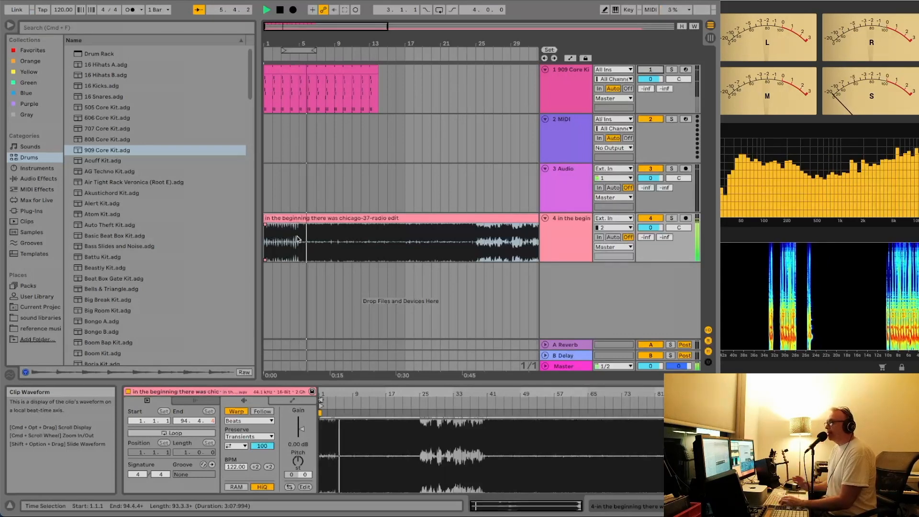
pyautogui.press('space')
# Step: Examine the song's waveform around bars 5, 30 and 31, placing the insert marker at each
pyautogui.click(301, 235)
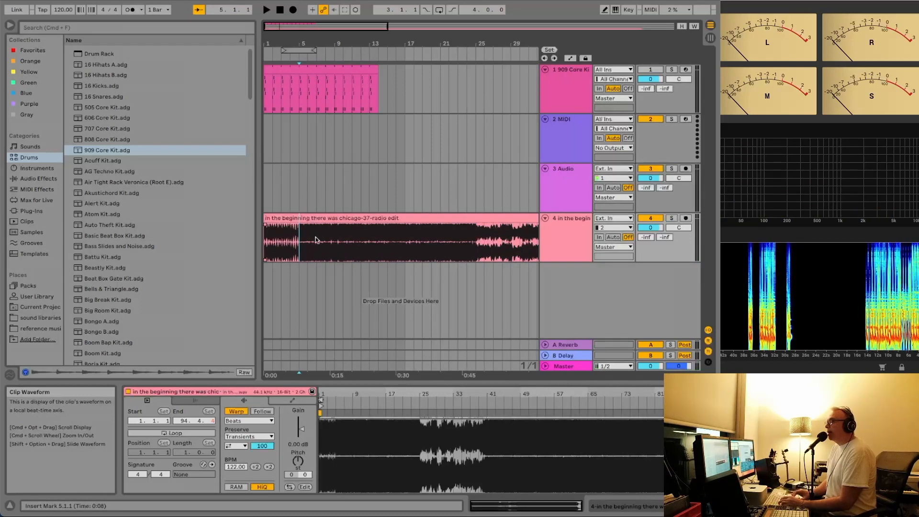
pyautogui.hscroll(1, 408, 299)
pyautogui.hscroll(5, 407, 299)
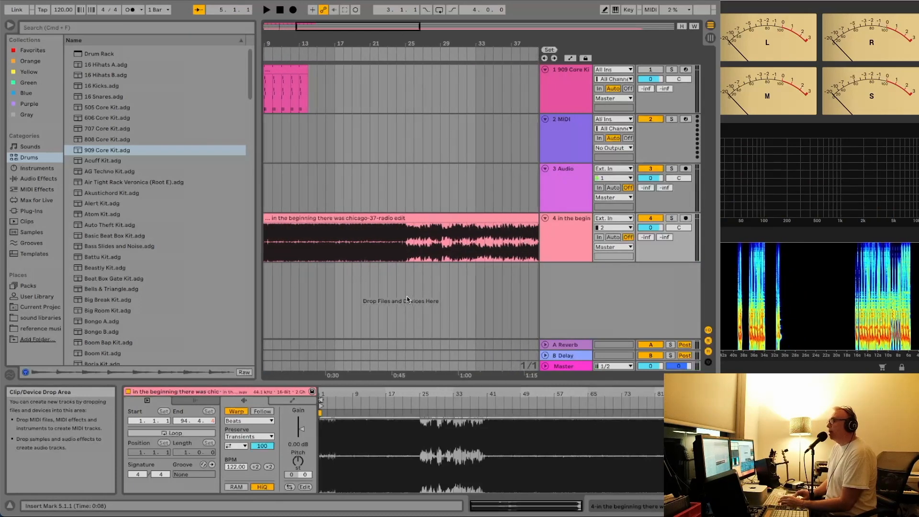
pyautogui.click(462, 276)
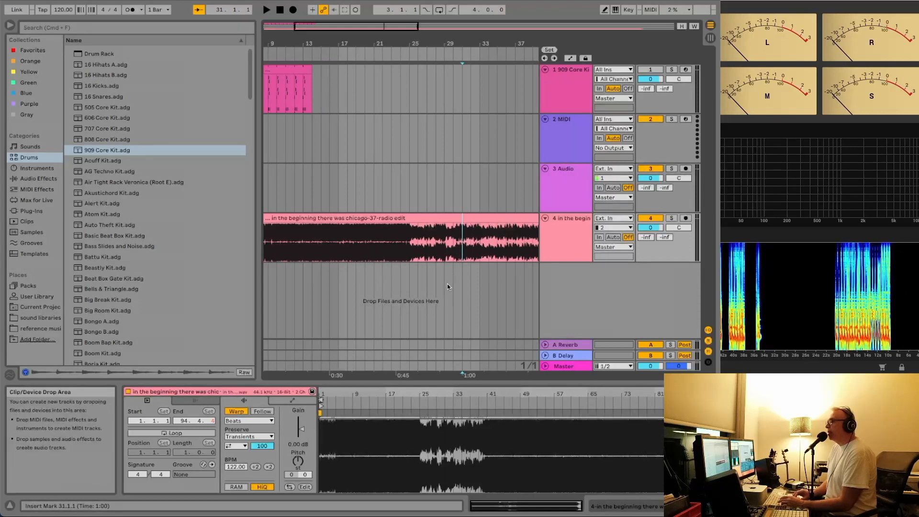
pyautogui.click(461, 181)
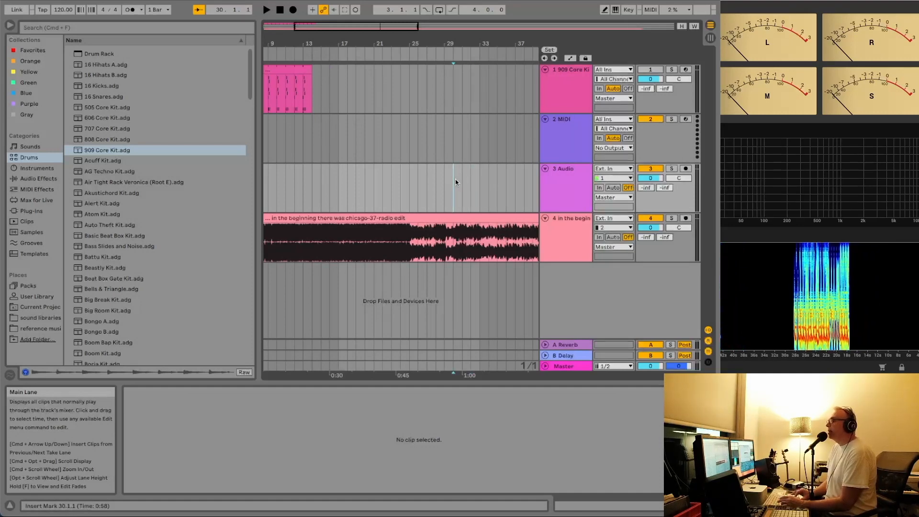
pyautogui.moveTo(456, 184)
pyautogui.mouseDown()
pyautogui.moveTo(327, 72)
pyautogui.moveTo(378, 46)
pyautogui.mouseUp()
# Step: Insert a looped MIDI clip at bar 29 on the 2 MIDI track and extend its start back to 1.1.1
pyautogui.click(454, 139)
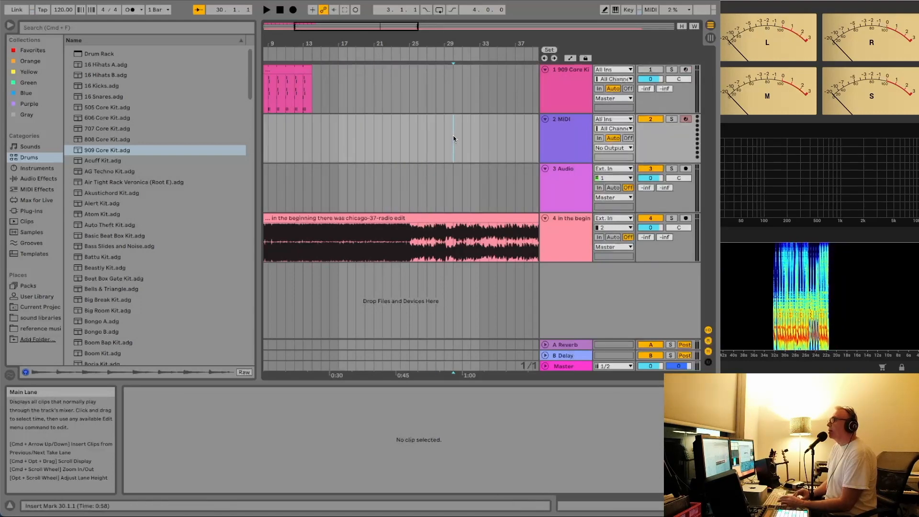
pyautogui.doubleClick(450, 139)
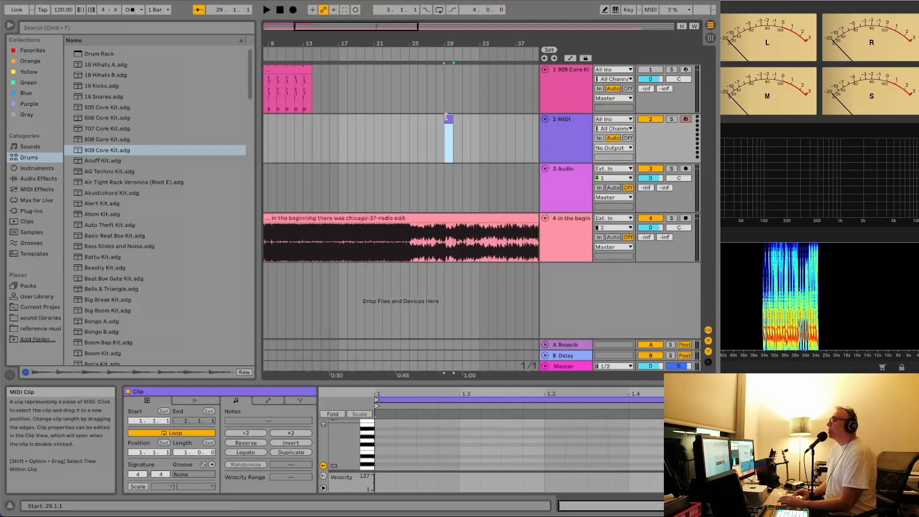
pyautogui.moveTo(446, 118); pyautogui.dragTo(231, 117)
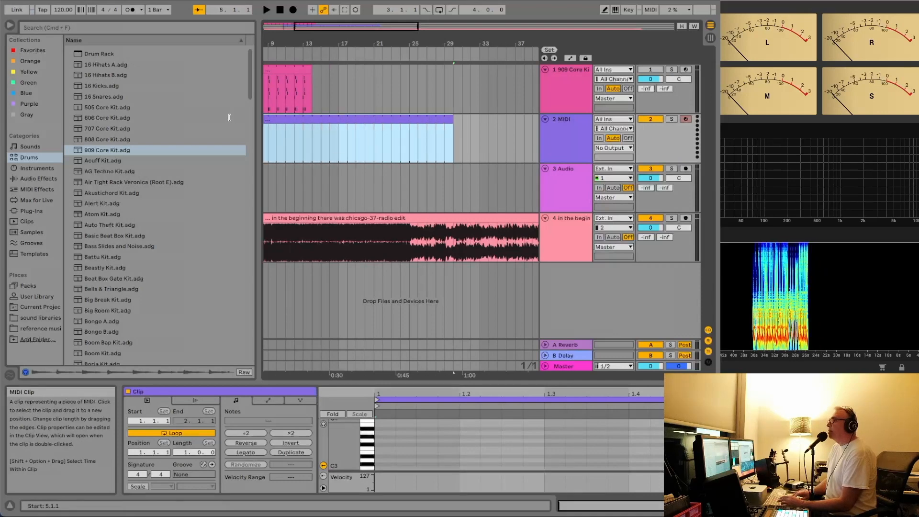
pyautogui.hscroll(-5, 307, 152)
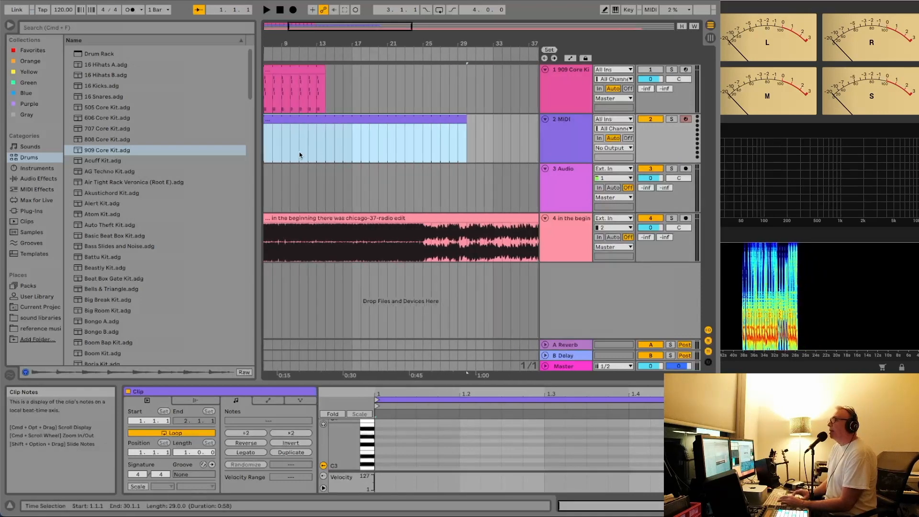
# Step: Select the clip on the 2 MIDI track and the song clip on track 4 to compare their clip contents
pyautogui.rightClick(300, 151)
pyautogui.click(294, 195)
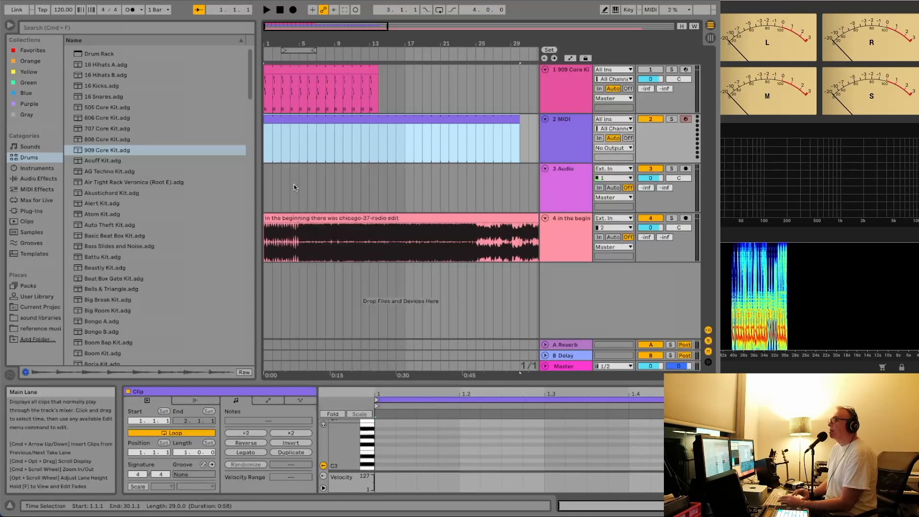
pyautogui.click(295, 188)
pyautogui.hscroll(5, 309, 188)
pyautogui.hscroll(-5, 309, 189)
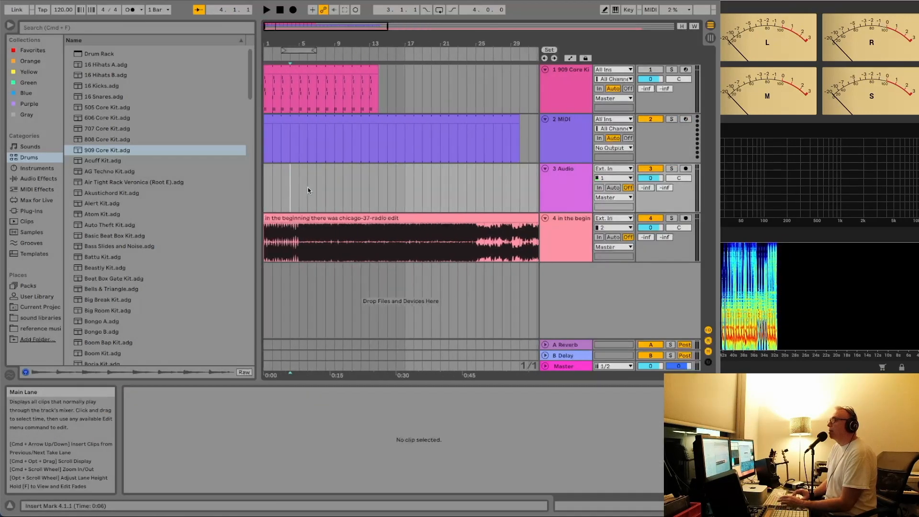
pyautogui.click(455, 123)
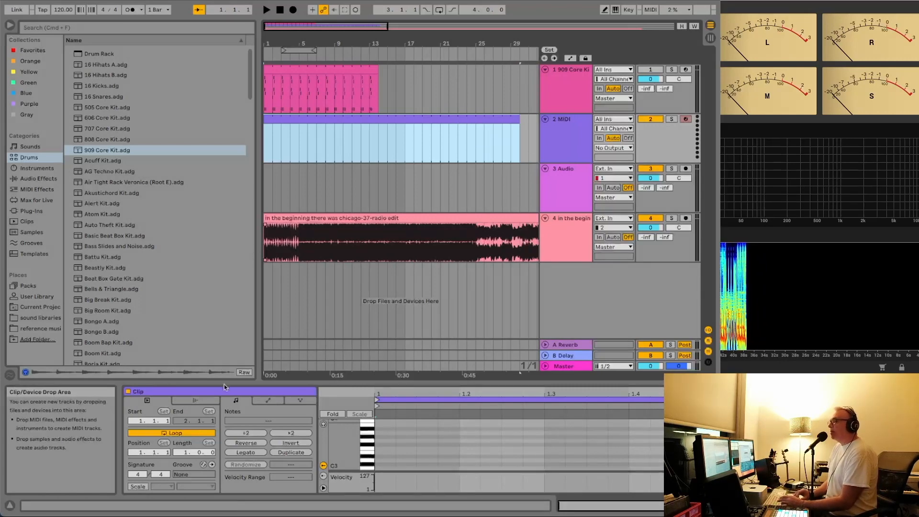
pyautogui.click(367, 232)
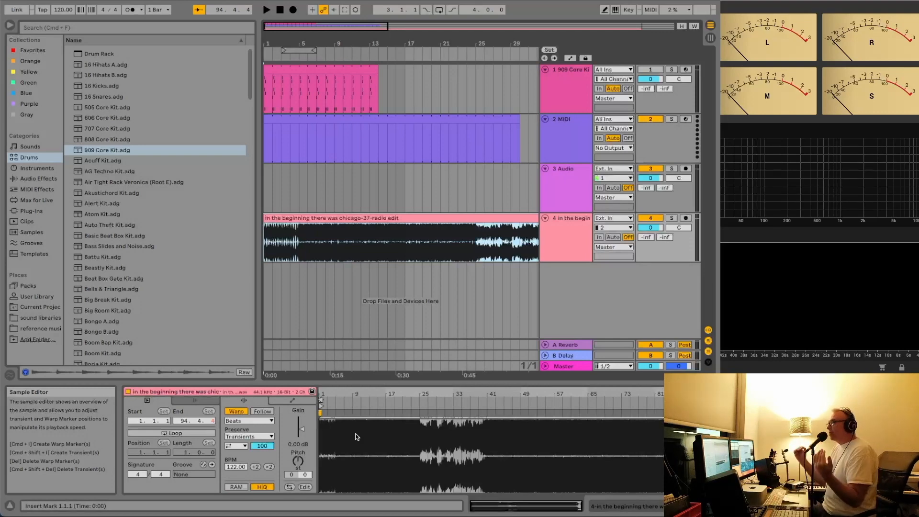
# Step: Select 5.1.1 to 8.1.1 in the song clip on track 4 and listen to that section
pyautogui.click(300, 257)
pyautogui.moveTo(300, 256); pyautogui.dragTo(328, 255)
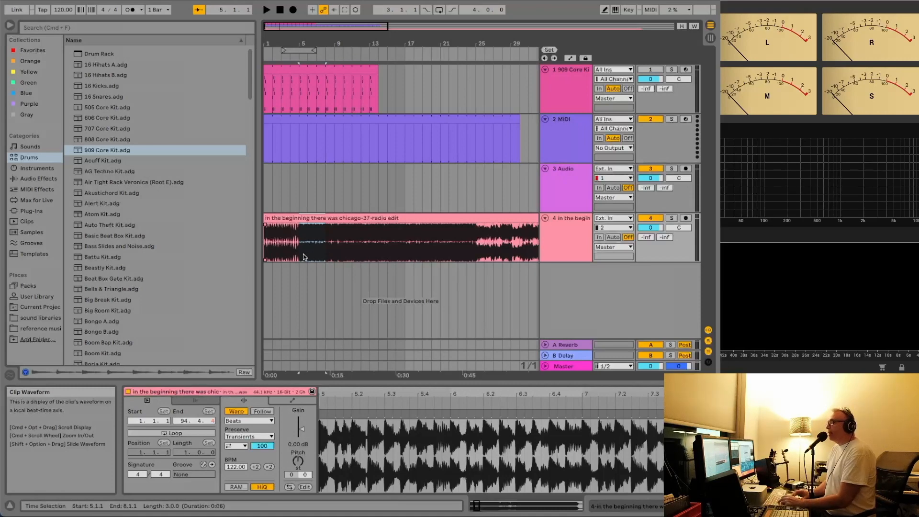
pyautogui.press('space')
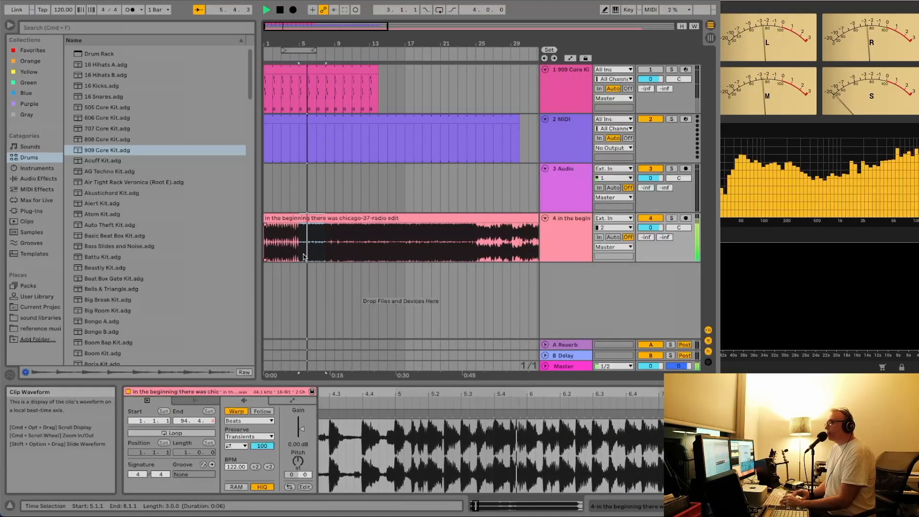
pyautogui.press('space')
# Step: Cut the bar from 5.1.1 to 6.1.1 out of the song clip and paste it at 2.1.1 on the same track
pyautogui.click(301, 259)
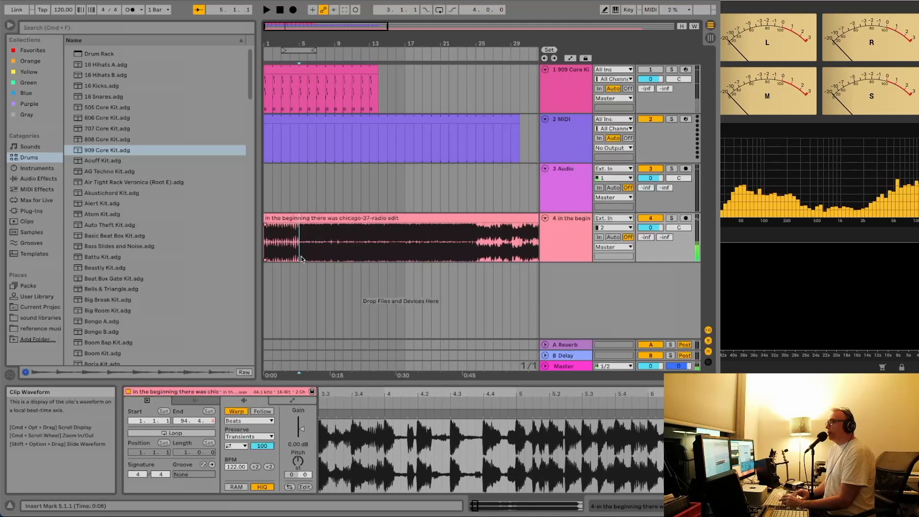
pyautogui.moveTo(301, 259); pyautogui.dragTo(312, 259)
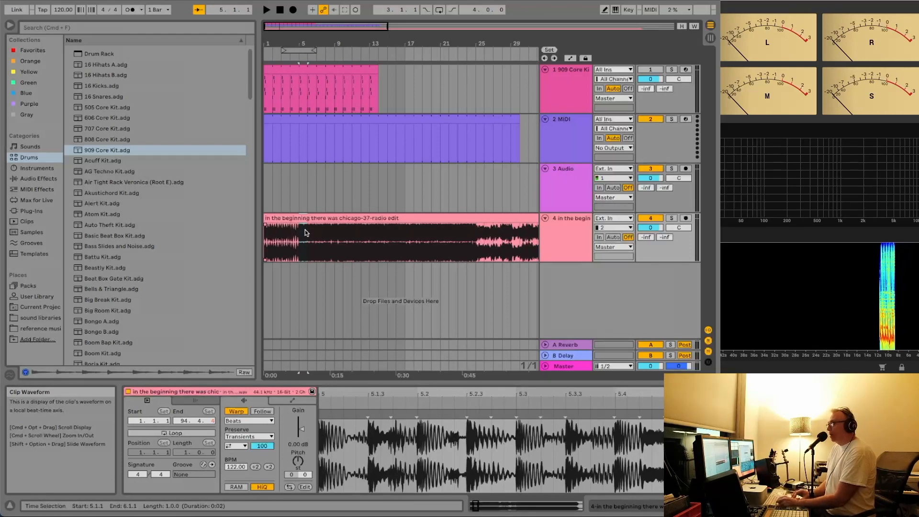
pyautogui.press('Delete')
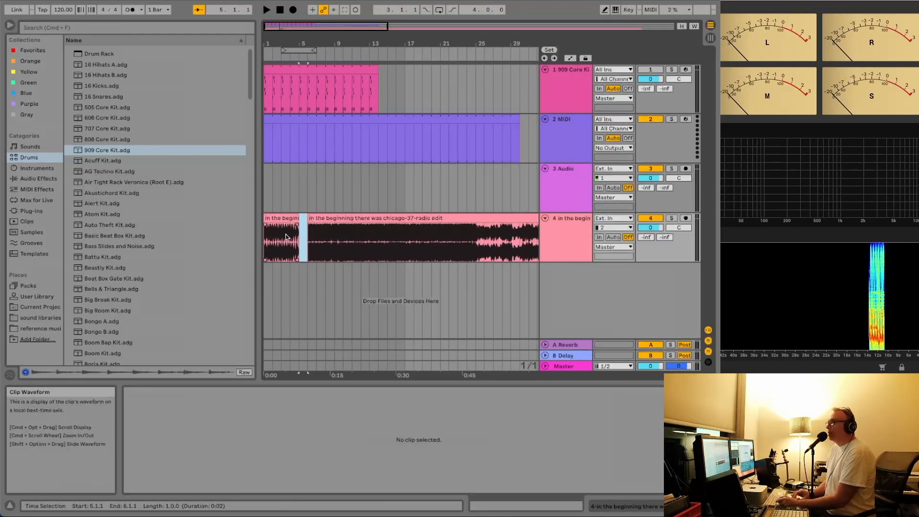
pyautogui.click(274, 239)
pyautogui.press('super+v')
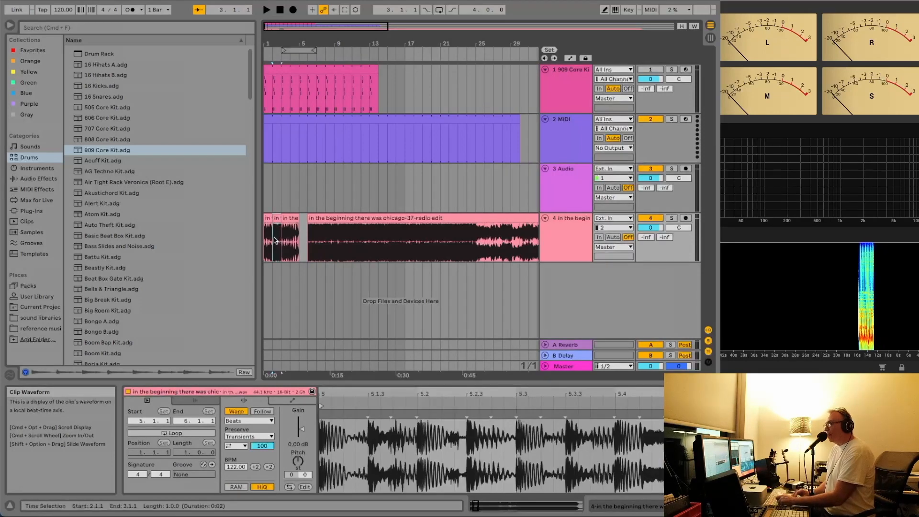
# Step: Play the edited song from 1.1.1, and play it again from 7.1.1
pyautogui.click(266, 236)
pyautogui.press('space')
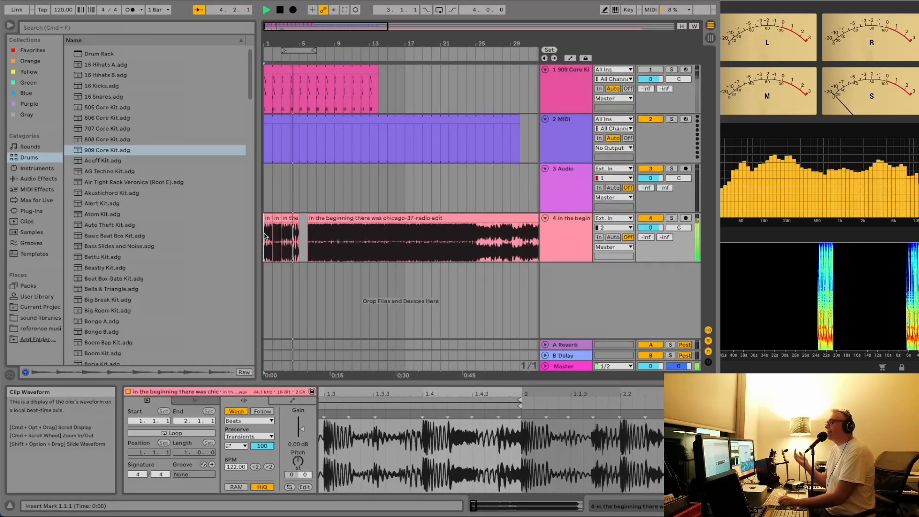
pyautogui.press('space')
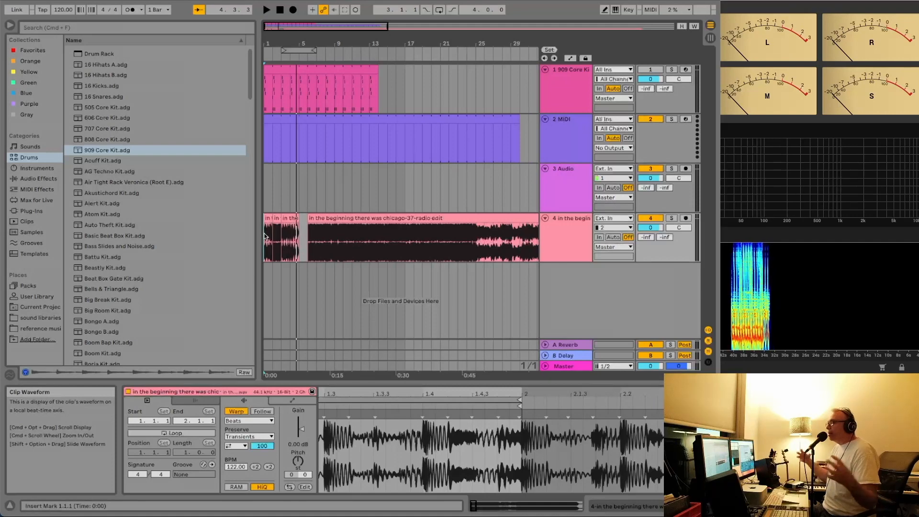
pyautogui.click(317, 237)
pyautogui.press('space')
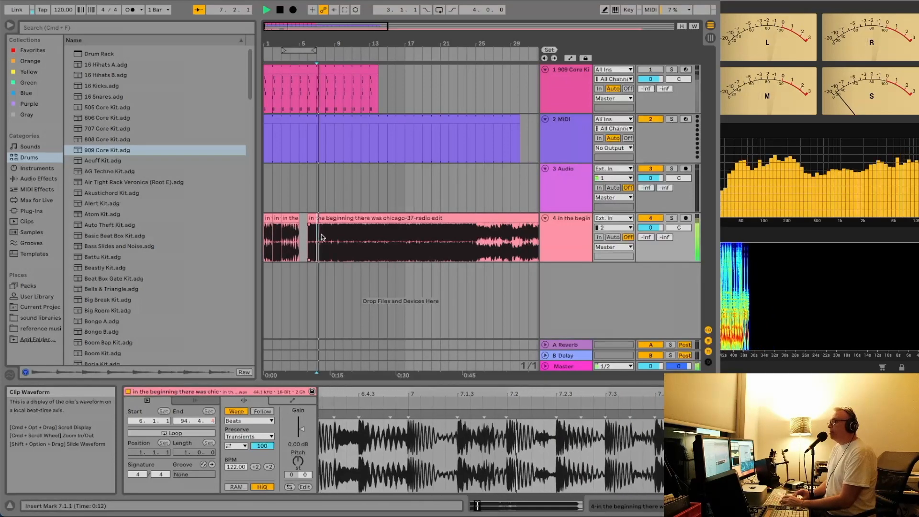
# Step: Stop playback and undo the cut and paste so the song on track 4 is one clip again
pyautogui.press('space')
pyautogui.click(269, 241)
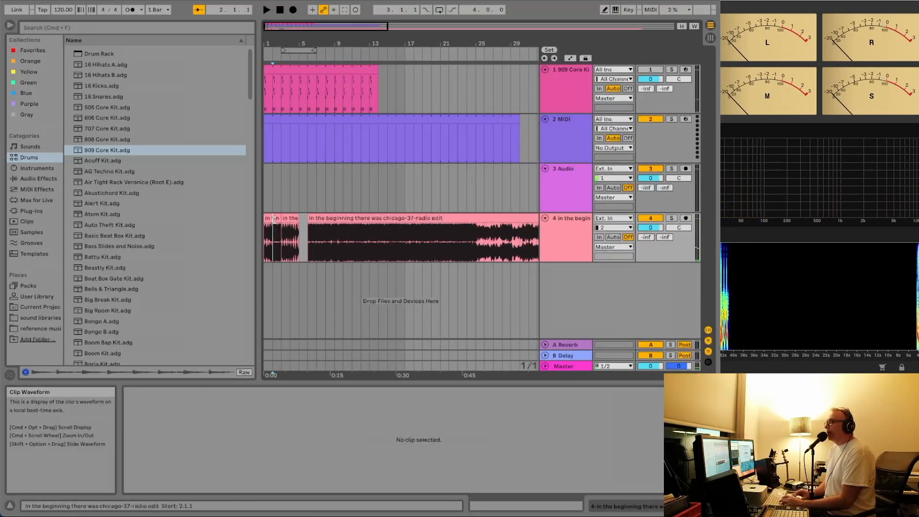
pyautogui.click(277, 218)
pyautogui.press('super+z')
pyautogui.press('super+z')
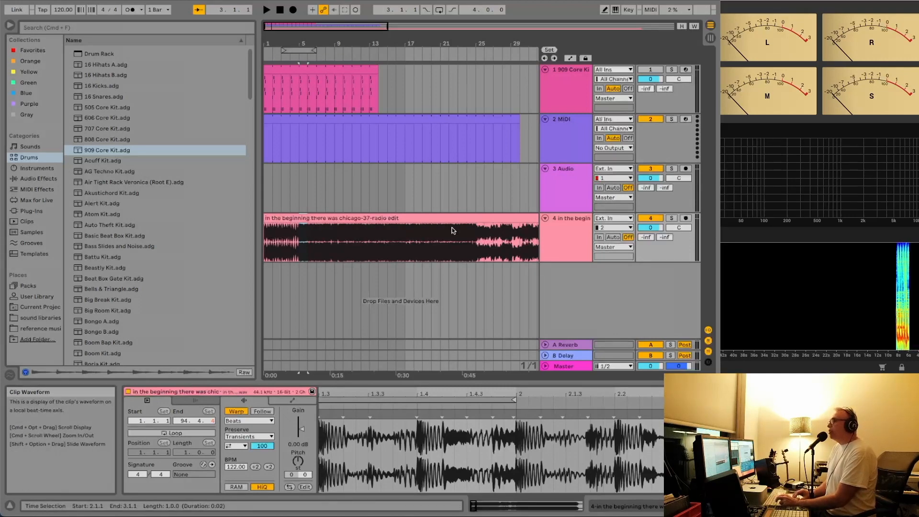
# Step: Delete the section from 17.1.1 to 25.1.1 of the song clip on track 4
pyautogui.click(396, 238)
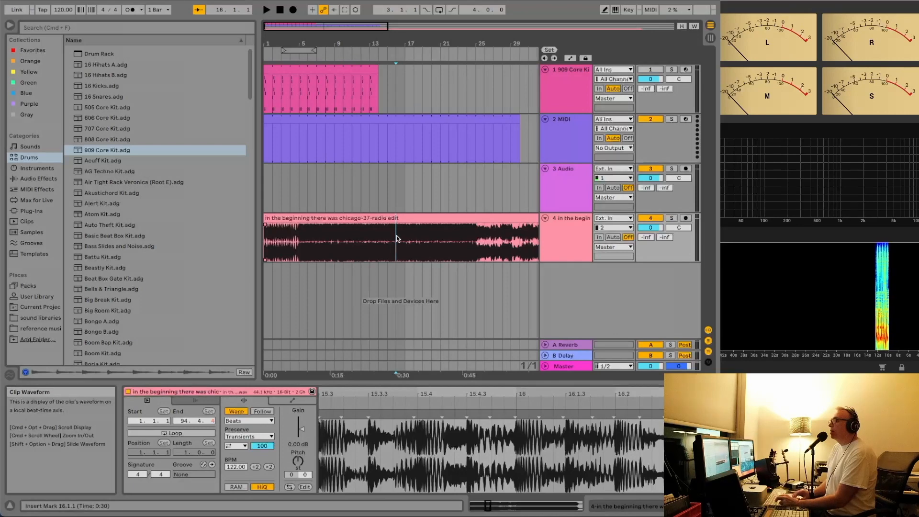
pyautogui.moveTo(402, 236); pyautogui.dragTo(406, 236)
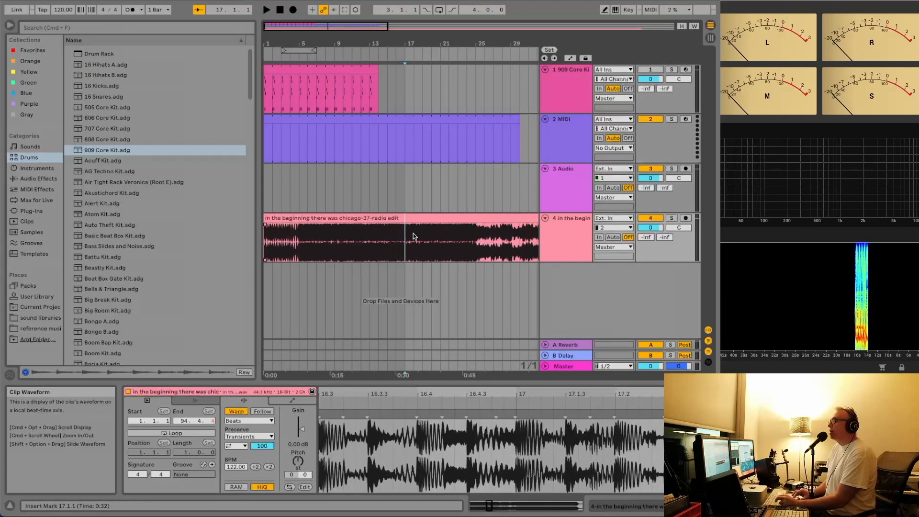
pyautogui.moveTo(406, 237); pyautogui.dragTo(472, 236)
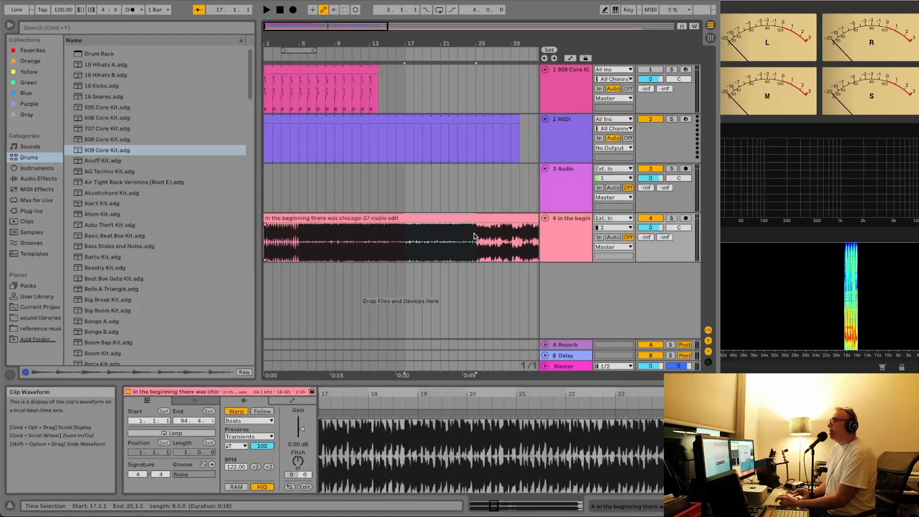
pyautogui.press('Delete')
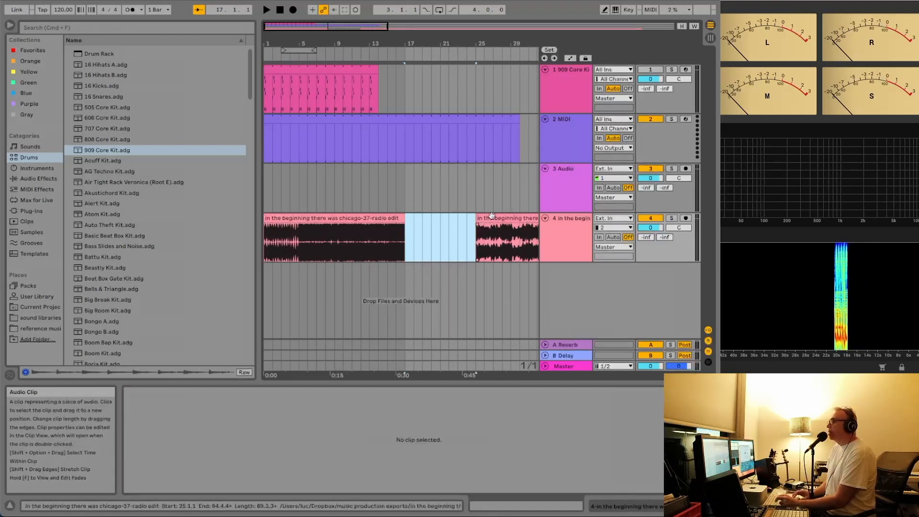
# Step: Trim the start of the song's second clip and move it to 17.1.1 against the end of the first clip
pyautogui.click(491, 216)
pyautogui.moveTo(492, 217)
pyautogui.mouseDown()
pyautogui.moveTo(412, 218)
pyautogui.moveTo(519, 219)
pyautogui.moveTo(416, 215)
pyautogui.moveTo(503, 219)
pyautogui.mouseUp()
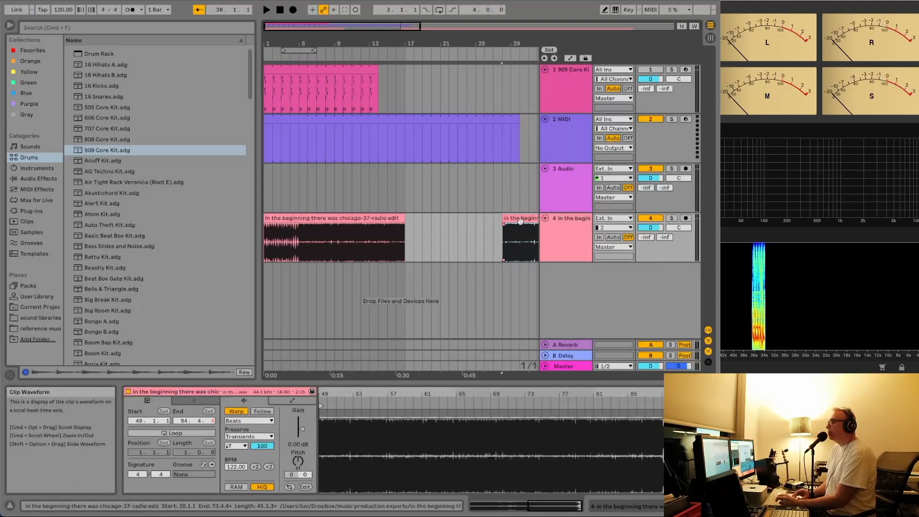
pyautogui.moveTo(521, 219); pyautogui.dragTo(428, 223)
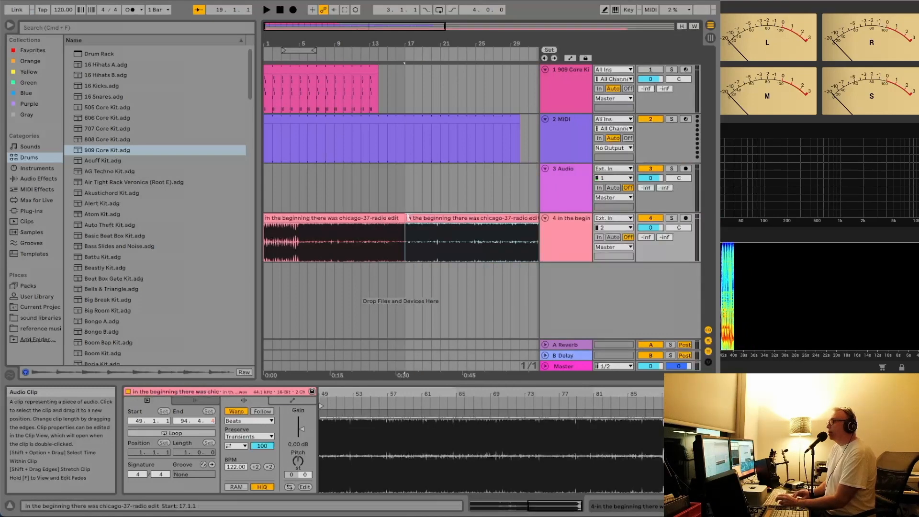
# Step: Try moving the second song clip to 14.1.1 over the end of the first clip, and undo the move
pyautogui.moveTo(409, 218); pyautogui.dragTo(378, 224)
pyautogui.click(378, 228)
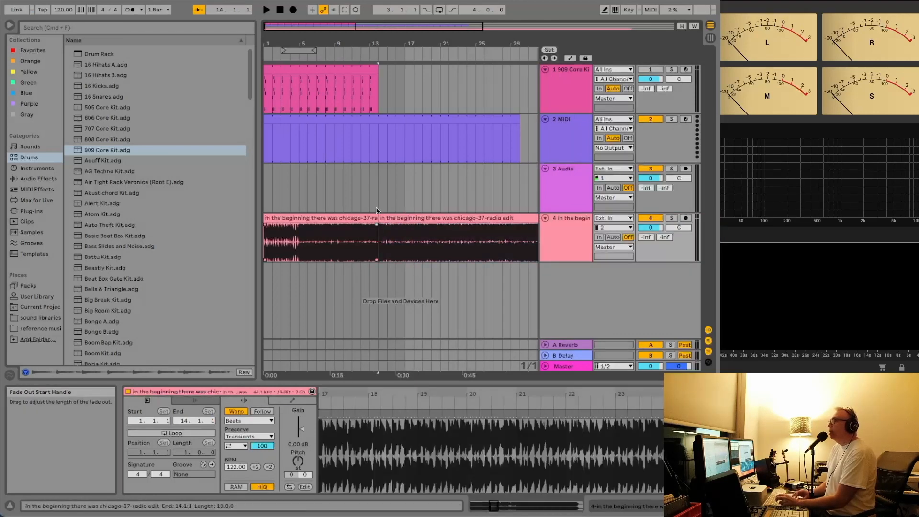
pyautogui.moveTo(390, 26); pyautogui.dragTo(391, 71)
pyautogui.press('super+z')
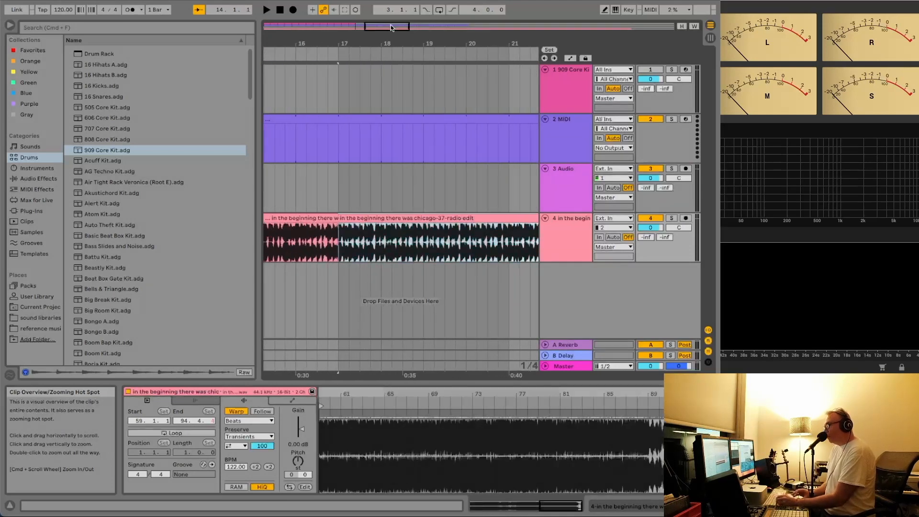
# Step: Cut the song's fading ending from 45.4.1 to 51.2.1 out of the second clip
pyautogui.hscroll(5, 412, 183)
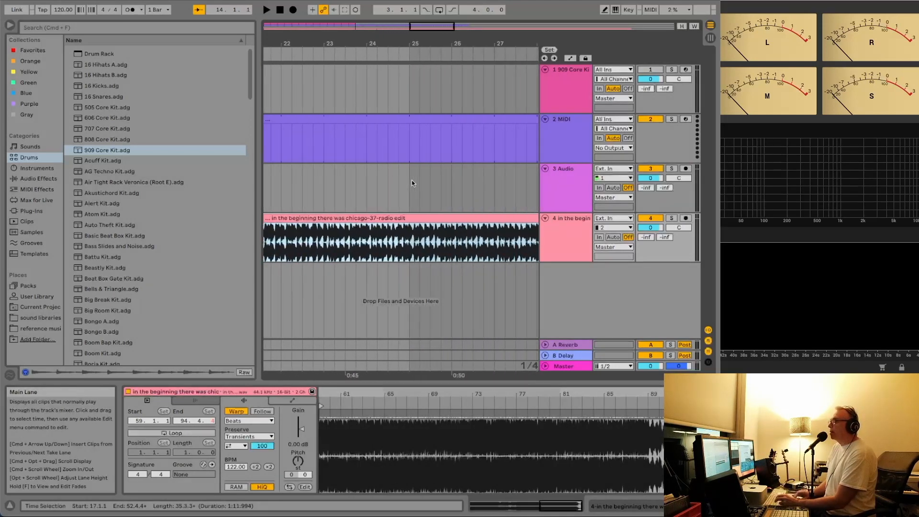
pyautogui.hscroll(15, 412, 182)
pyautogui.hscroll(4, 412, 180)
pyautogui.click(488, 260)
pyautogui.moveTo(488, 260); pyautogui.dragTo(266, 248)
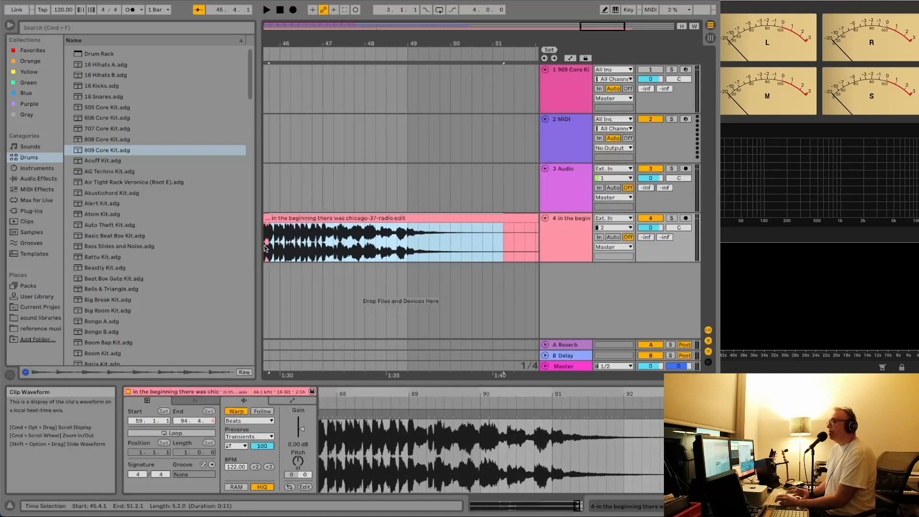
pyautogui.press('Delete')
# Step: Delete the song section from 17.1.1 to 45.4.1 and paste the cut ending at 17.1.1 on track 4
pyautogui.hscroll(-13, 266, 249)
pyautogui.hscroll(-3, 266, 249)
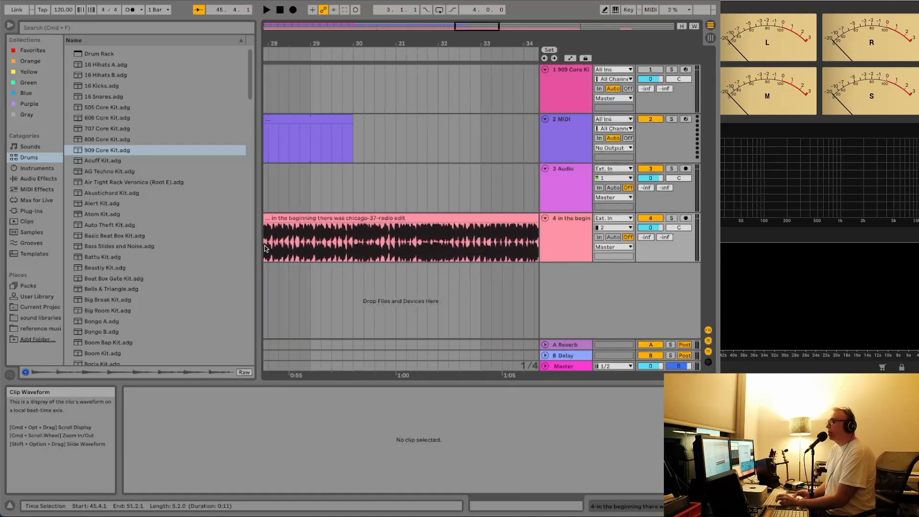
pyautogui.click(365, 217)
pyautogui.hscroll(-16, 365, 216)
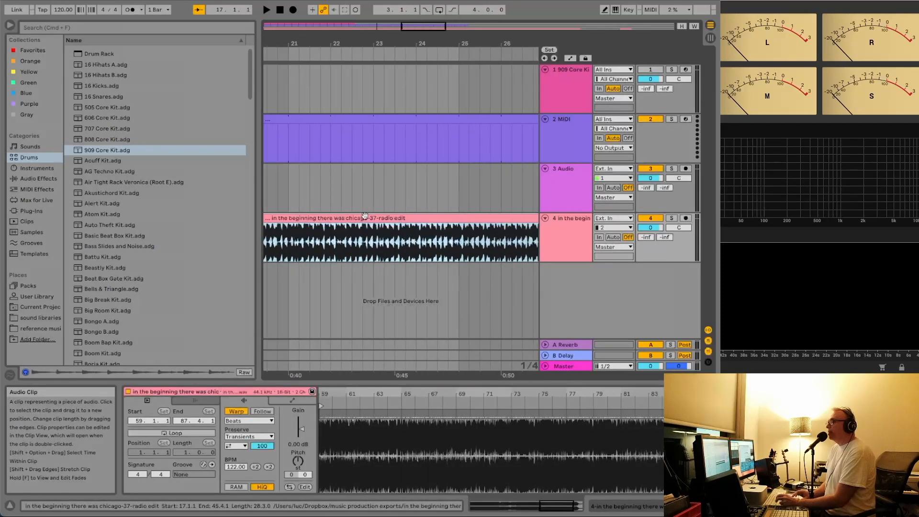
pyautogui.hscroll(3, 365, 216)
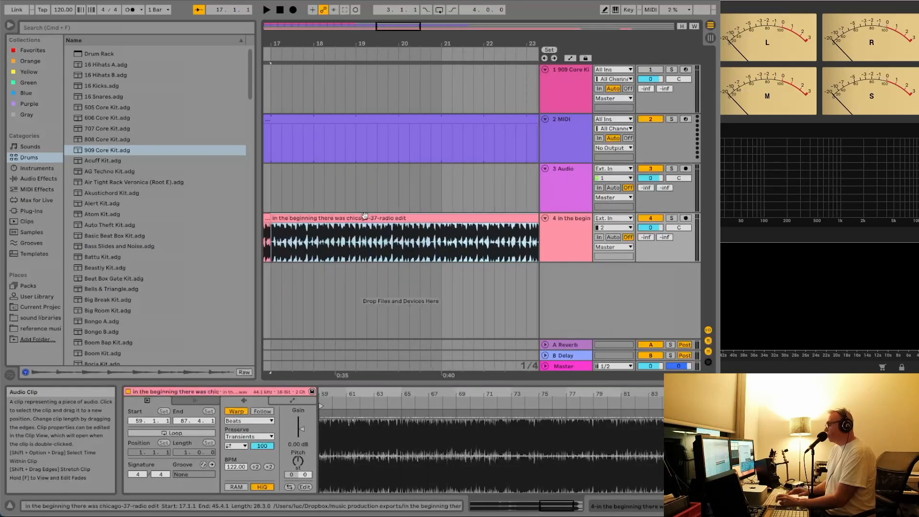
pyautogui.press('Delete')
pyautogui.hscroll(-3, 365, 216)
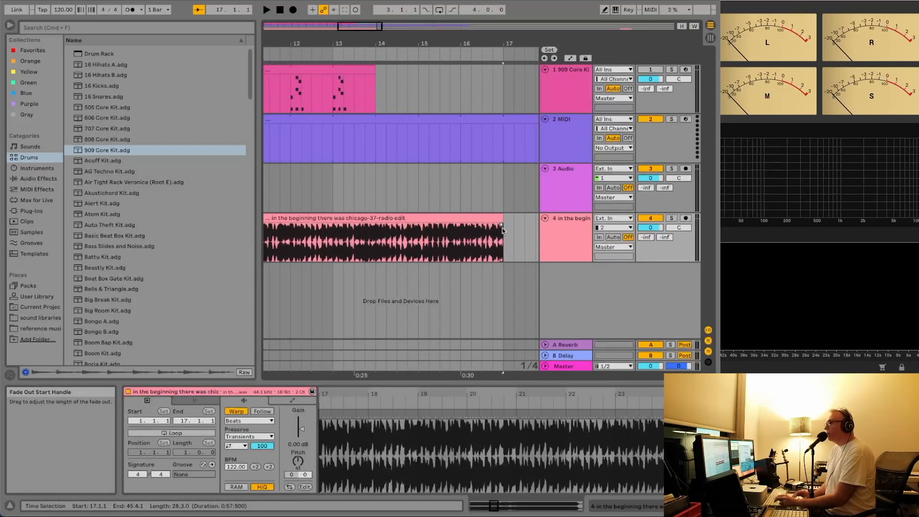
pyautogui.press('super+v')
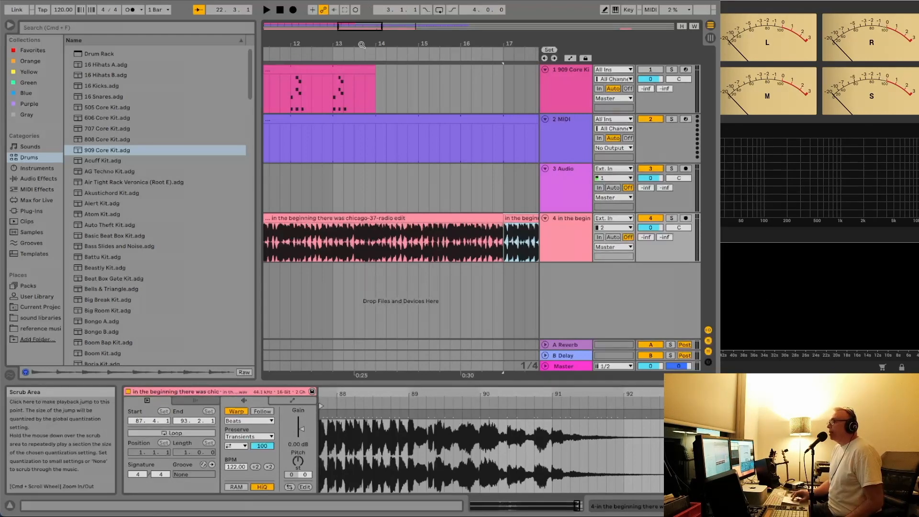
# Step: Move the ending clip to 25.1.1 and extend its start back to 17.1.1 to fill the gap
pyautogui.moveTo(359, 29); pyautogui.dragTo(360, 8)
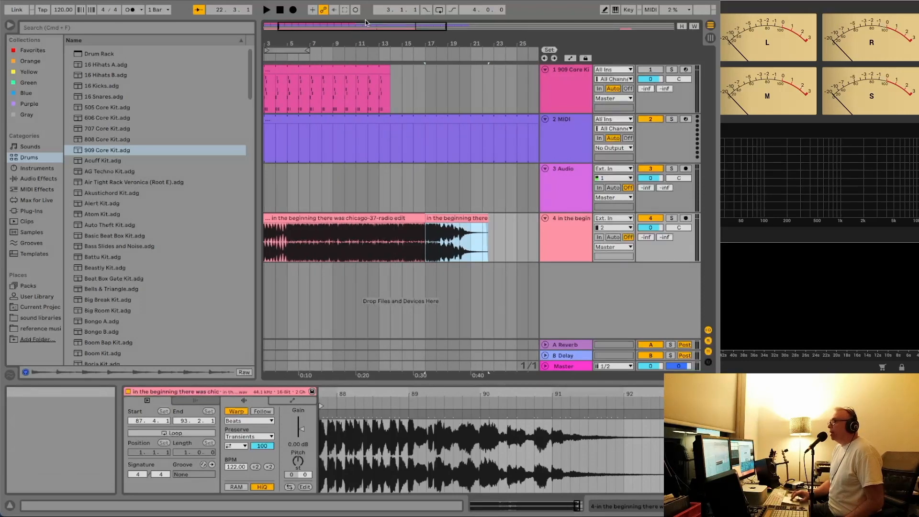
pyautogui.moveTo(407, 45); pyautogui.dragTo(413, 30)
pyautogui.moveTo(391, 218); pyautogui.dragTo(444, 216)
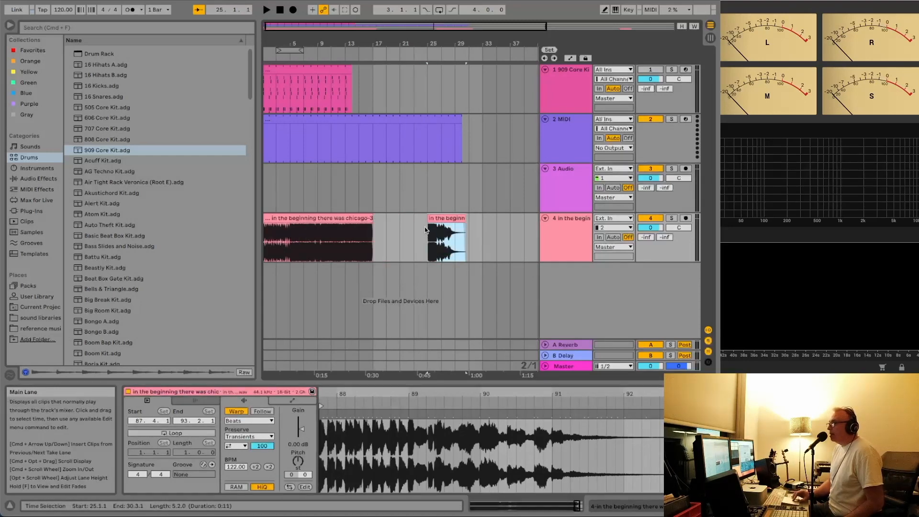
pyautogui.moveTo(429, 218); pyautogui.dragTo(376, 218)
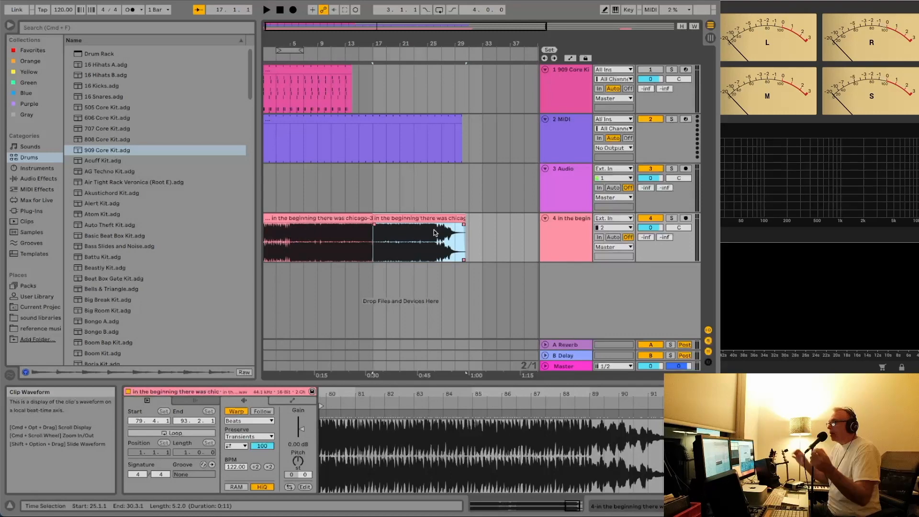
# Step: Play the transition between the two song clips from 15.1.1, then select each clip
pyautogui.click(360, 249)
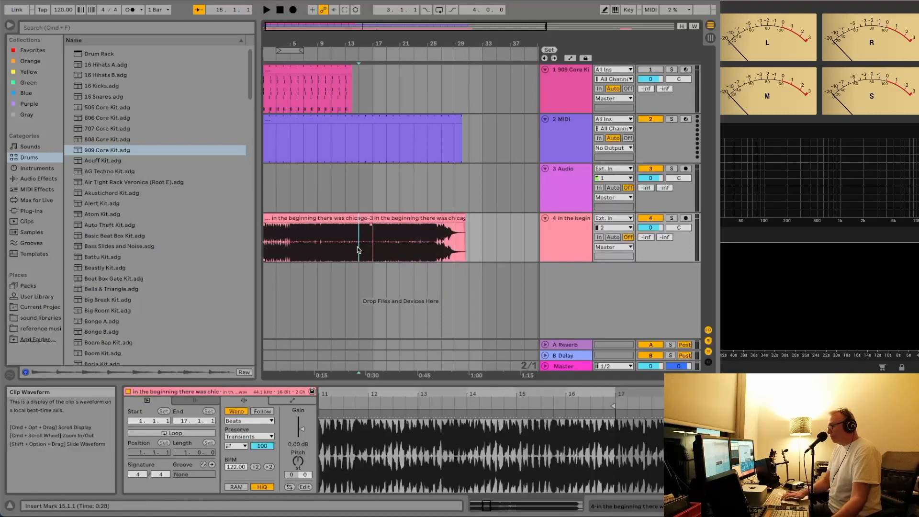
pyautogui.press('space')
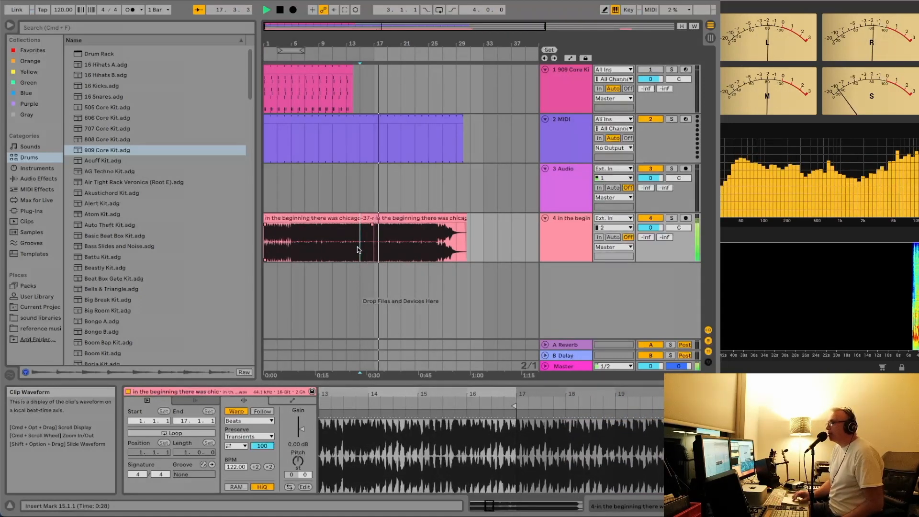
pyautogui.click(379, 220)
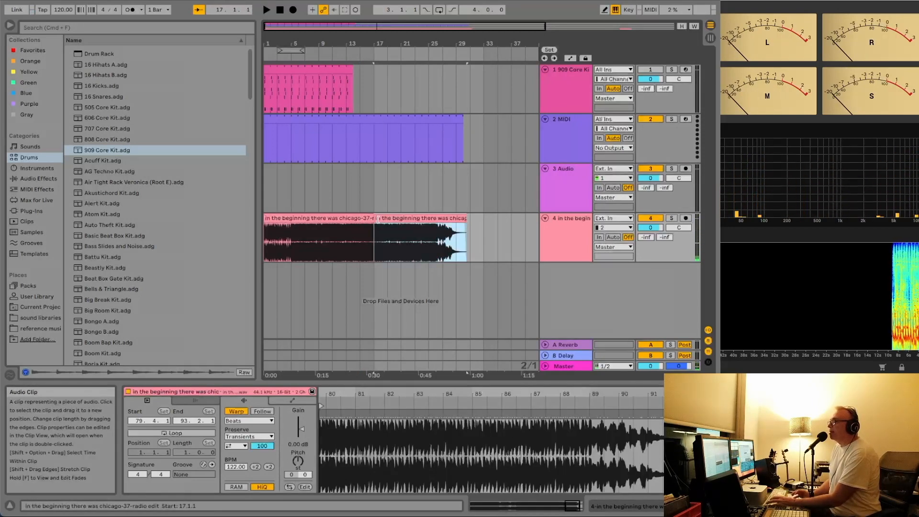
pyautogui.click(367, 218)
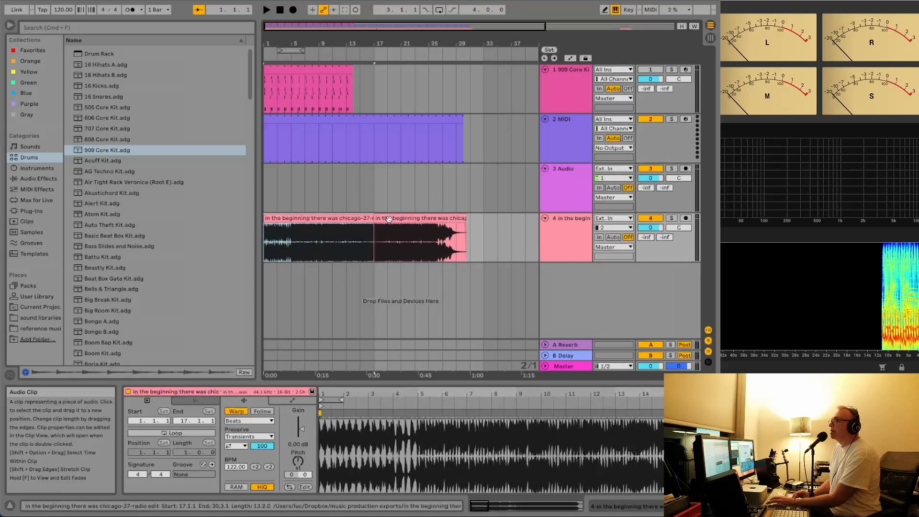
# Step: Move the ending clip to 19.1.1, extend its start back to 17.1.1, and play the transition from 15.1.1
pyautogui.click(389, 219)
pyautogui.moveTo(388, 219)
pyautogui.mouseDown()
pyautogui.moveTo(397, 223)
pyautogui.moveTo(379, 219)
pyautogui.mouseUp()
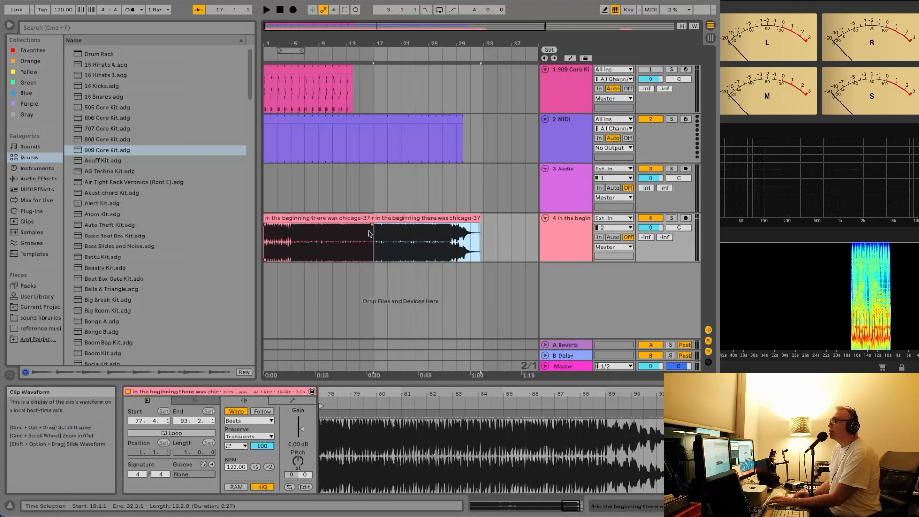
pyautogui.click(369, 233)
pyautogui.click(365, 235)
pyautogui.press('space')
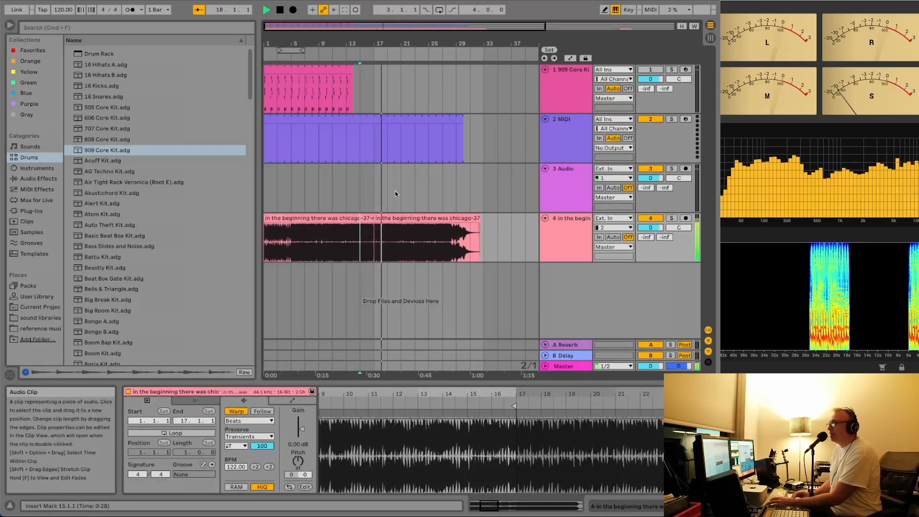
# Step: Trim the ending clip's start by half a bar, move it back to 17.1.1, and play from 16.1.1
pyautogui.moveTo(400, 26)
pyautogui.mouseDown()
pyautogui.moveTo(400, 45)
pyautogui.moveTo(399, 26)
pyautogui.mouseUp()
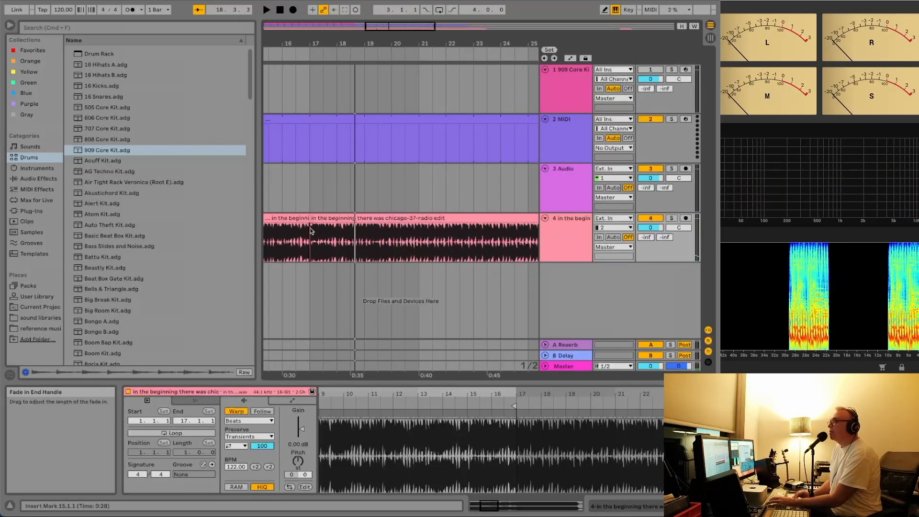
pyautogui.moveTo(311, 219); pyautogui.dragTo(324, 218)
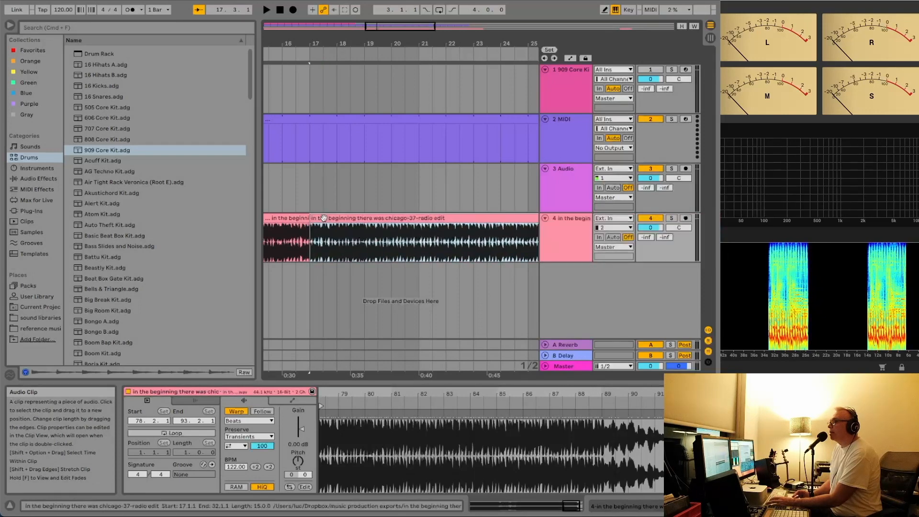
pyautogui.press('space')
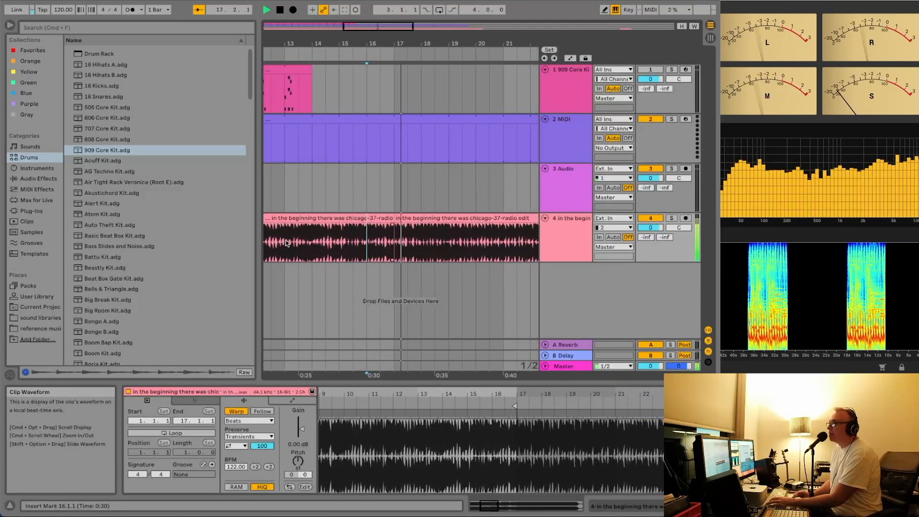
# Step: Stop playback, trim the ending clip's start to 17.3.1, and play the trimmed clip
pyautogui.press('space')
pyautogui.moveTo(378, 218)
pyautogui.mouseDown()
pyautogui.moveTo(398, 218)
pyautogui.moveTo(387, 217)
pyautogui.mouseUp()
pyautogui.press('space')
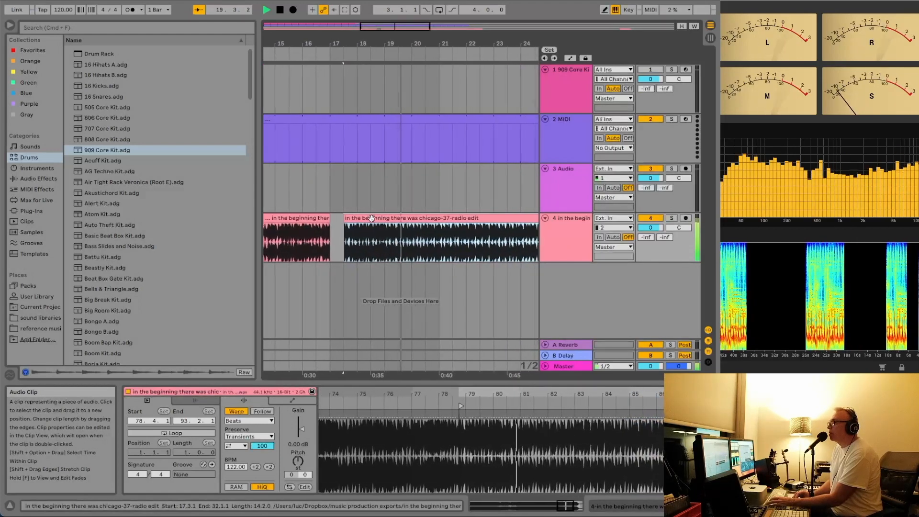
pyautogui.press('space')
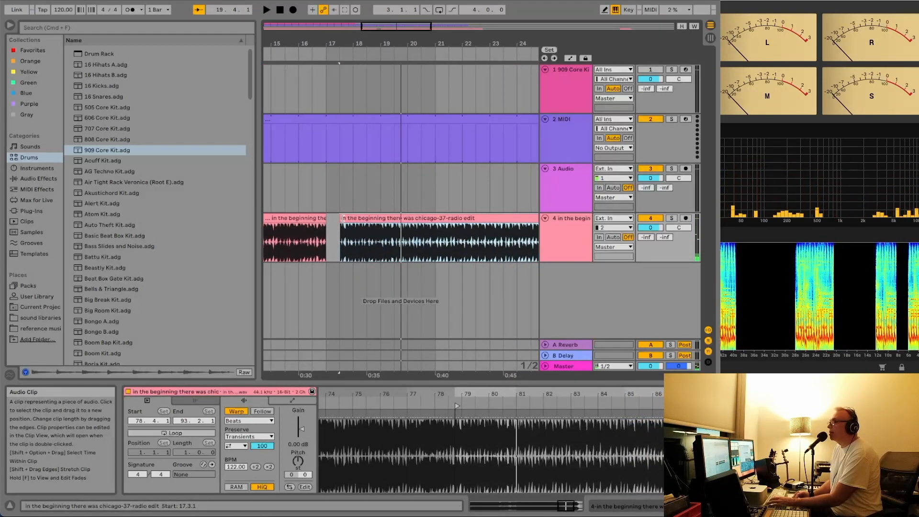
# Step: Trim the ending clip's start to 20.1.1, move the clip back to 17.1.1, and start playback
pyautogui.moveTo(342, 218); pyautogui.dragTo(350, 219)
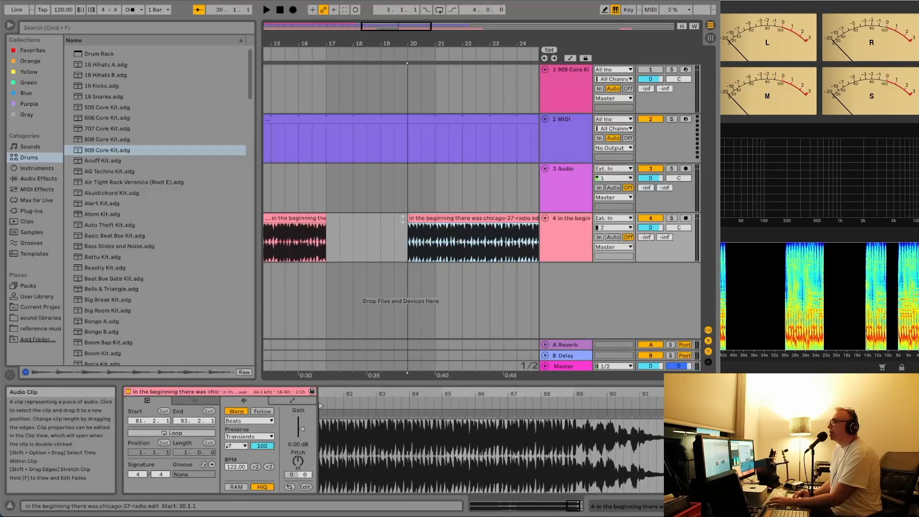
pyautogui.press('space')
pyautogui.moveTo(412, 216); pyautogui.dragTo(331, 218)
pyautogui.press('space')
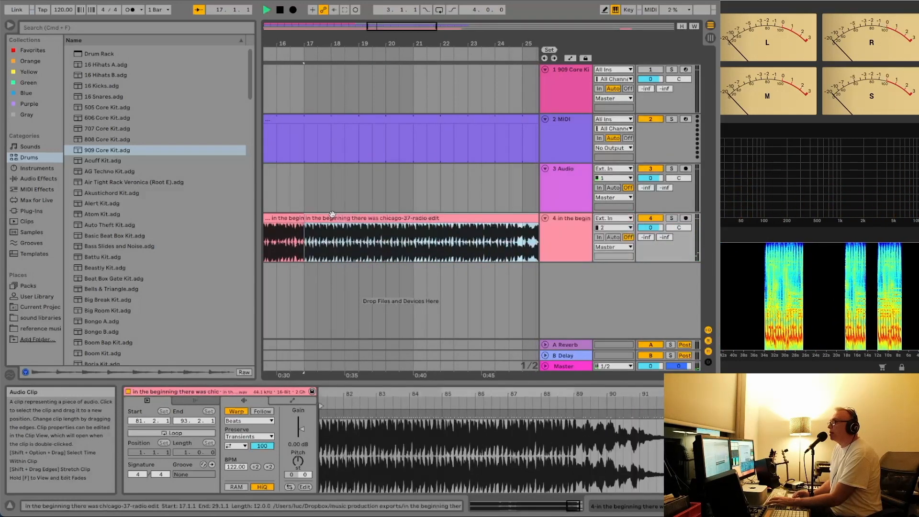
# Step: Play the transition into the ending clip from 15.3.1, stop, and return to the beginning of the song
pyautogui.press('space')
pyautogui.click(351, 233)
pyautogui.press('space')
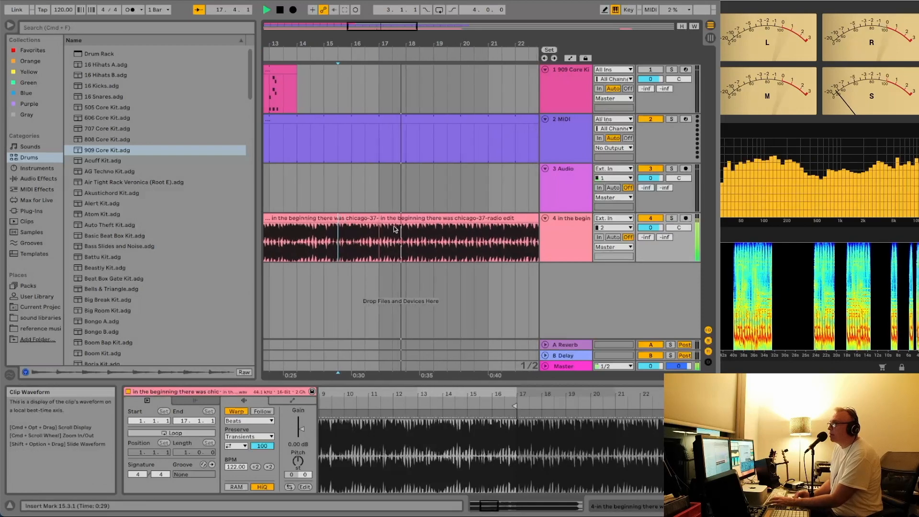
pyautogui.press('space')
pyautogui.hscroll(-10, 395, 230)
pyautogui.hscroll(-2, 395, 230)
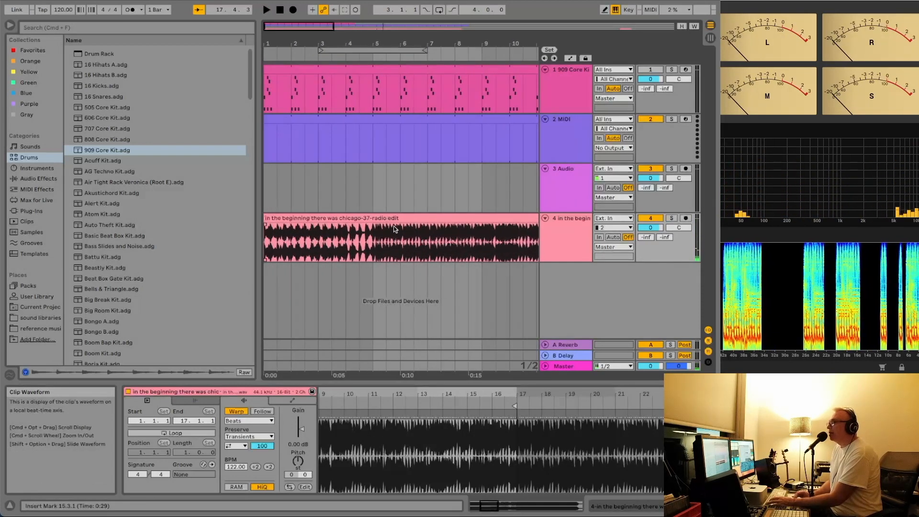
# Step: Move the ending clip one bar later to 18.1.1 and extend the opening clip's end to meet it
pyautogui.hscroll(2, 395, 229)
pyautogui.click(360, 231)
pyautogui.hscroll(14, 364, 232)
pyautogui.hscroll(5, 363, 231)
pyautogui.hscroll(-10, 364, 232)
pyautogui.click(433, 218)
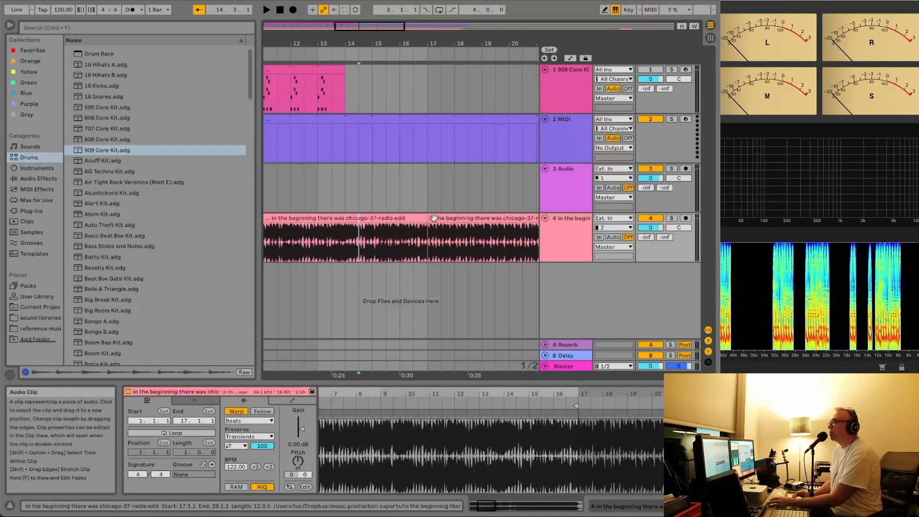
pyautogui.moveTo(438, 219)
pyautogui.mouseDown()
pyautogui.moveTo(467, 219)
pyautogui.moveTo(427, 221)
pyautogui.moveTo(451, 220)
pyautogui.mouseUp()
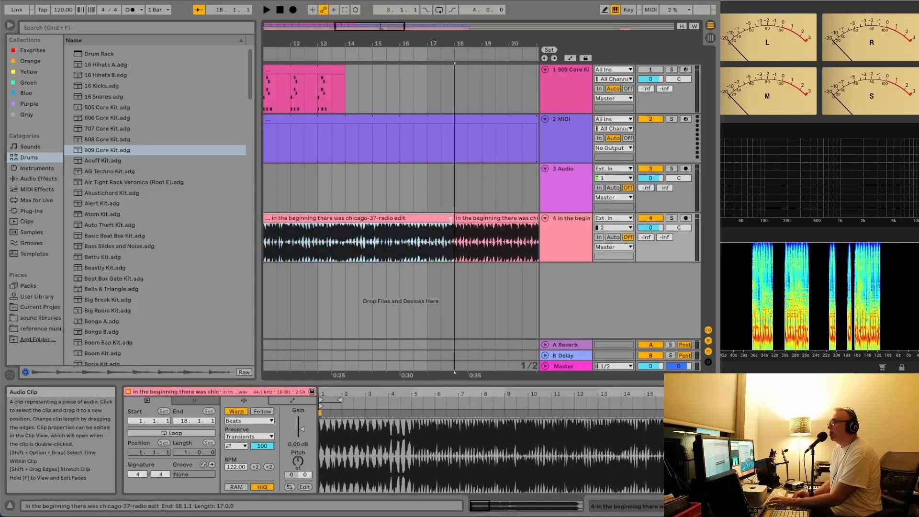
# Step: Play the transition from 17.1.1 and extend the ending clip's start by two bars, keeping it at 18.1.1
pyautogui.click(424, 248)
pyautogui.press('space')
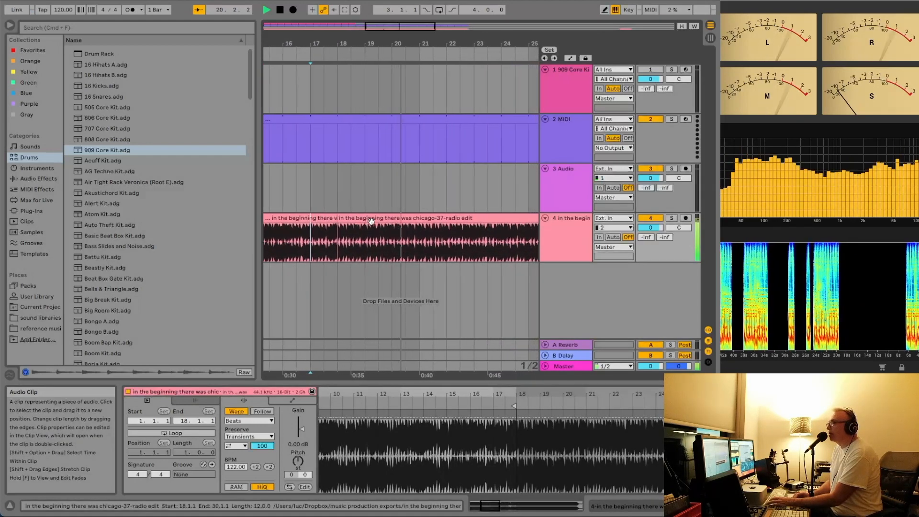
pyautogui.moveTo(344, 217)
pyautogui.mouseDown()
pyautogui.moveTo(379, 231)
pyautogui.moveTo(395, 221)
pyautogui.moveTo(334, 216)
pyautogui.mouseUp()
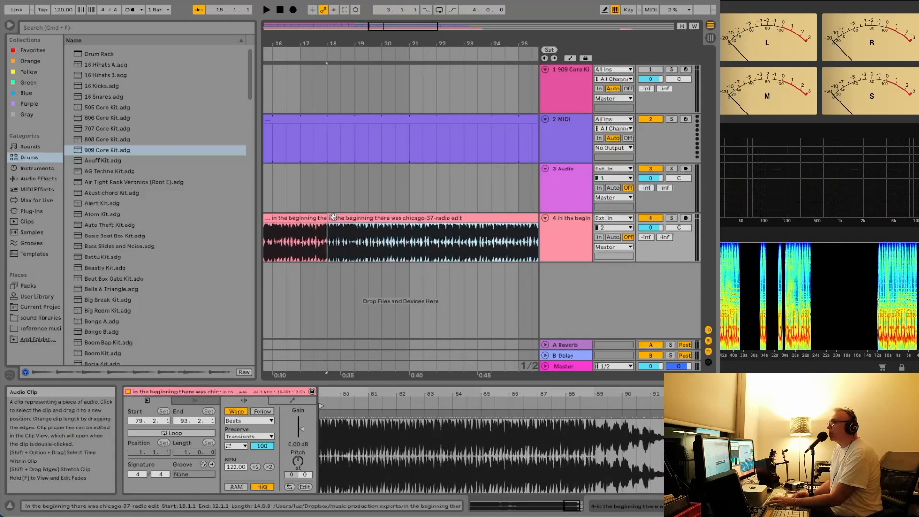
# Step: Play the transition into the ending clip from 14.1.1, replay it, and stop playback
pyautogui.click(310, 236)
pyautogui.press('space')
pyautogui.click(307, 237)
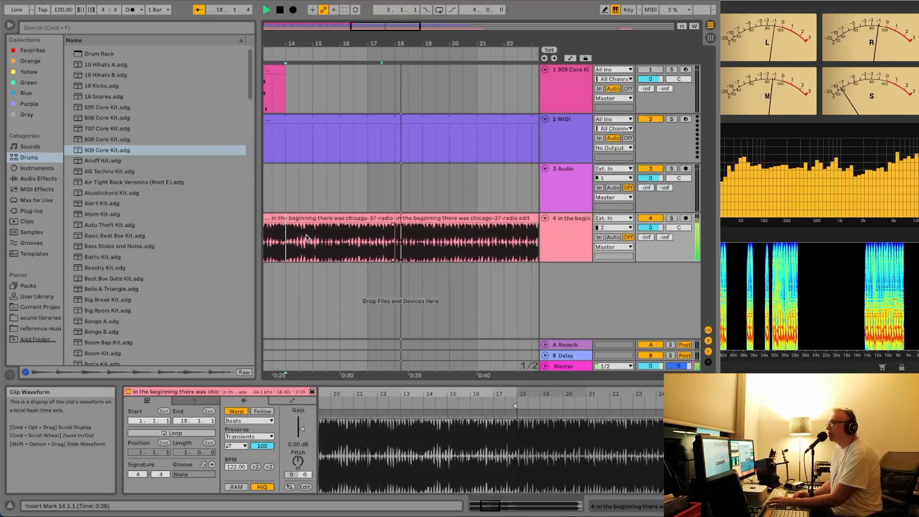
pyautogui.press('space')
pyautogui.click(305, 242)
pyautogui.press('space')
pyautogui.click(305, 241)
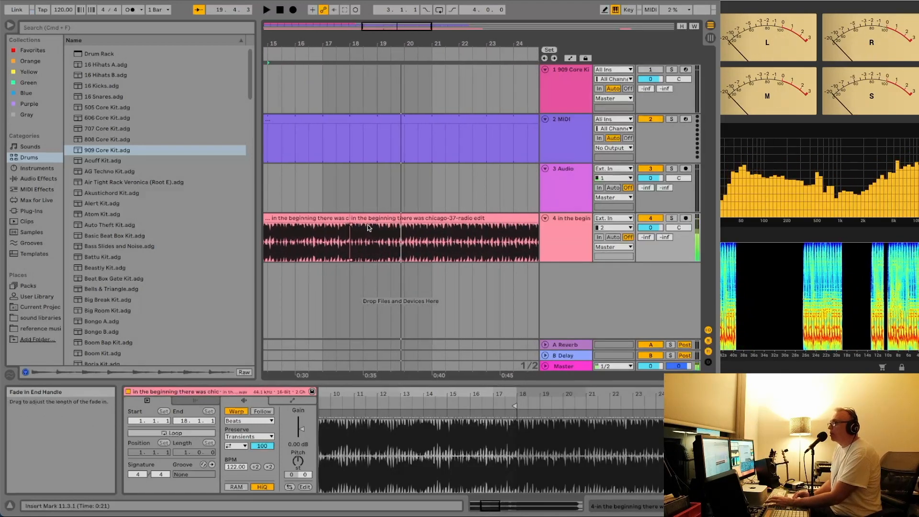
# Step: Audition bar 19 of the ending clip from 19.3.1 and split the clip at 19.4.1
pyautogui.click(397, 230)
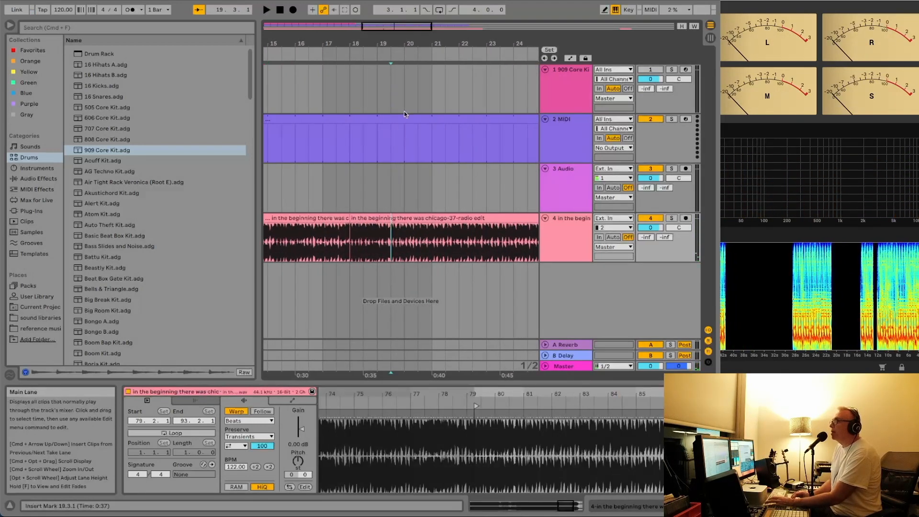
pyautogui.moveTo(402, 26); pyautogui.dragTo(402, 30)
pyautogui.press('space')
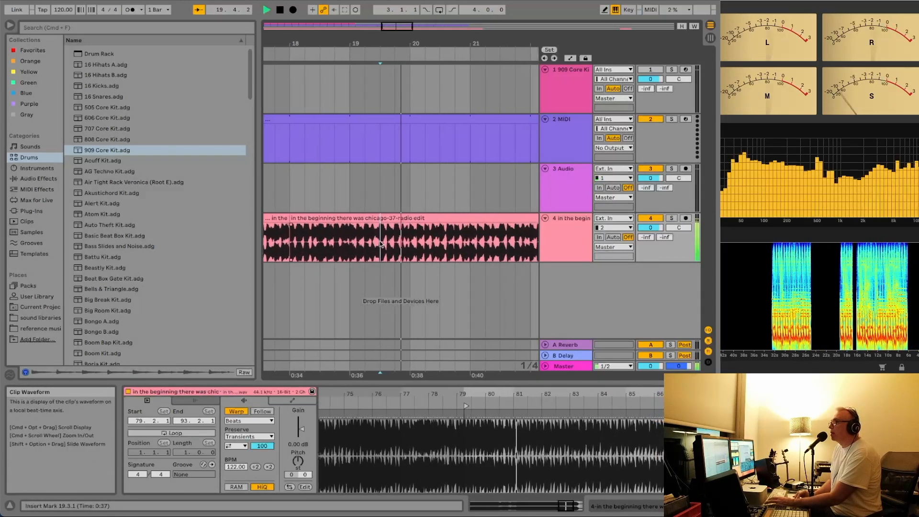
pyautogui.click(382, 238)
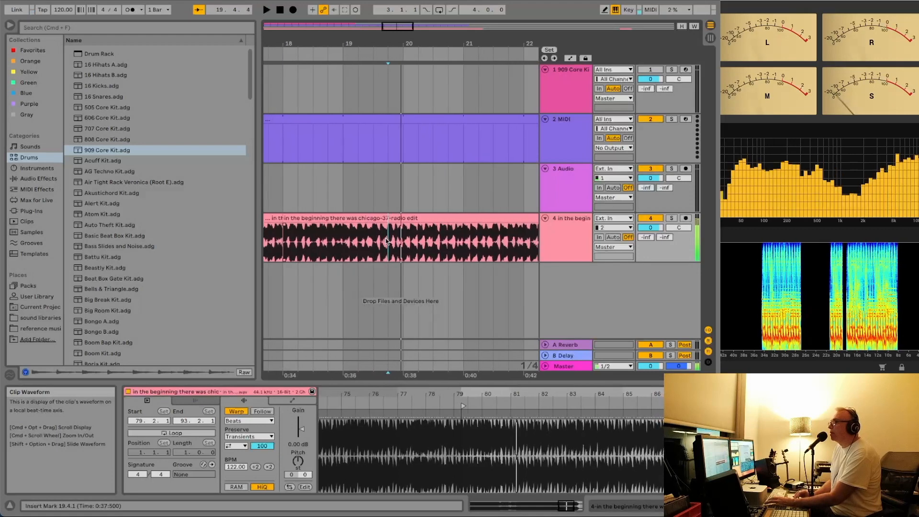
pyautogui.press('space')
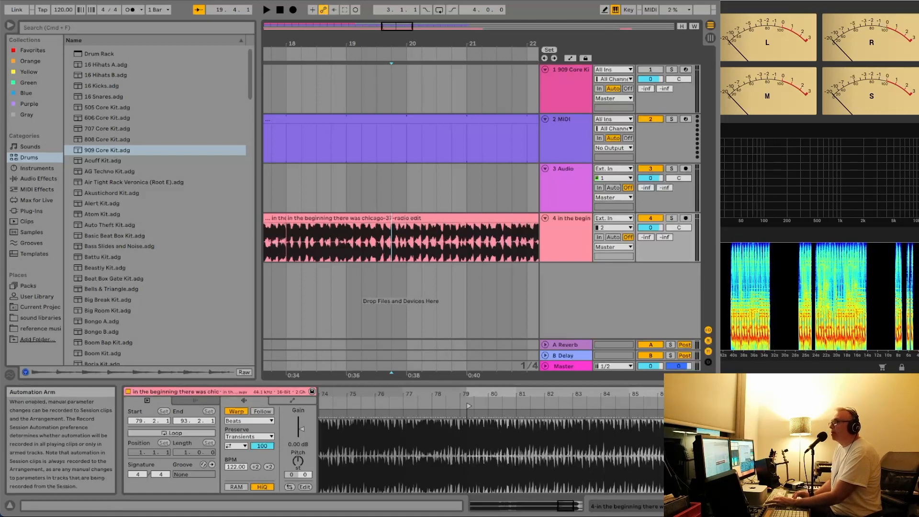
pyautogui.click(68, 0)
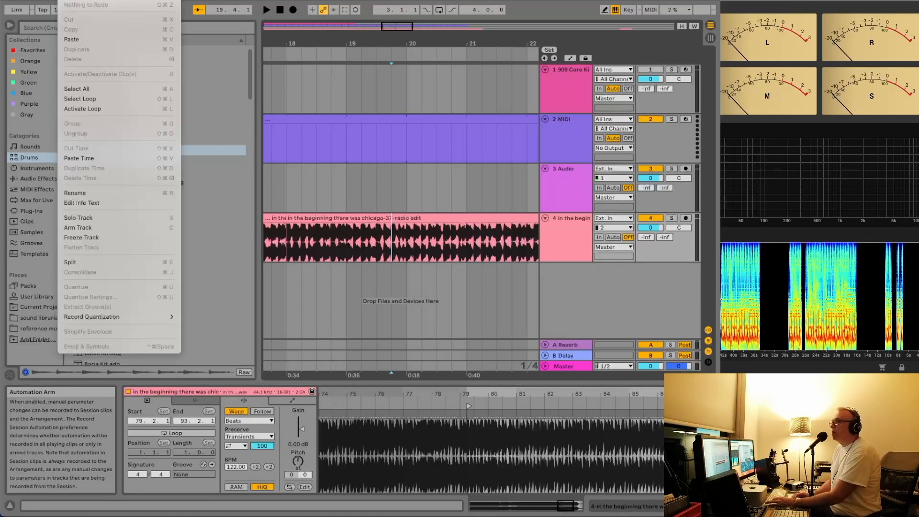
pyautogui.click(91, 263)
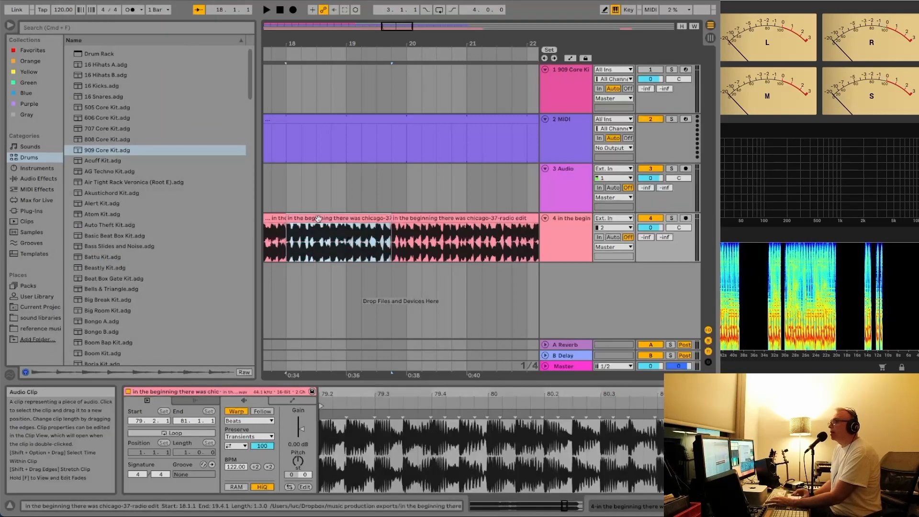
# Step: Delete the piece from 18.1.1 to 19.4.1, move the remaining ending clip to 18.1.1, and play from 16.3.1
pyautogui.press('Delete')
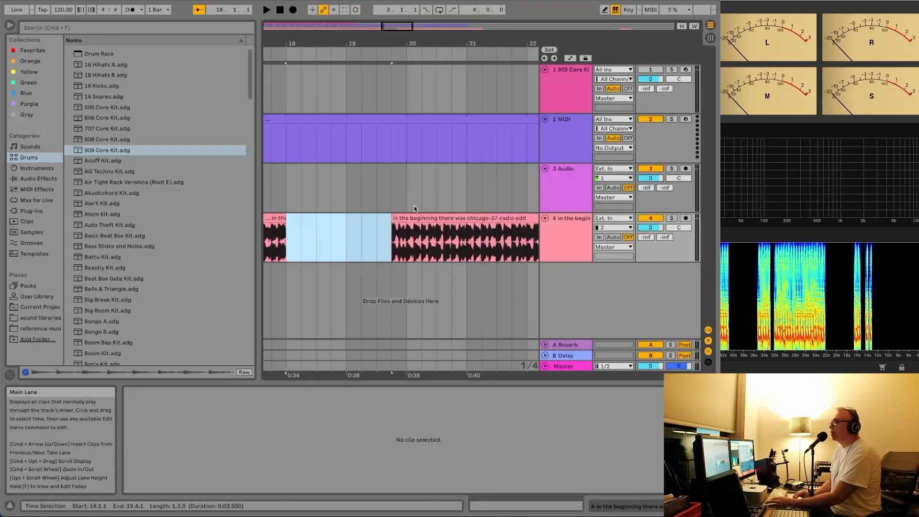
pyautogui.moveTo(417, 216); pyautogui.dragTo(313, 218)
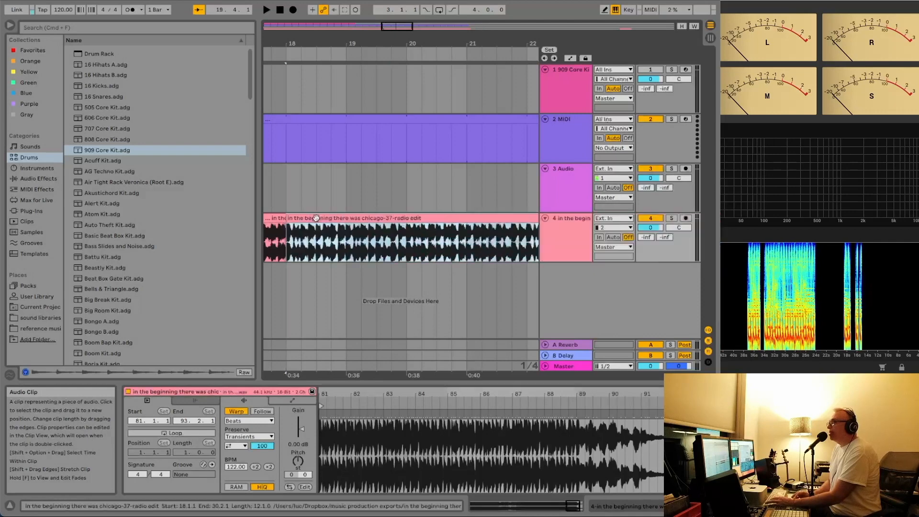
pyautogui.hscroll(-5, 281, 241)
pyautogui.click(315, 229)
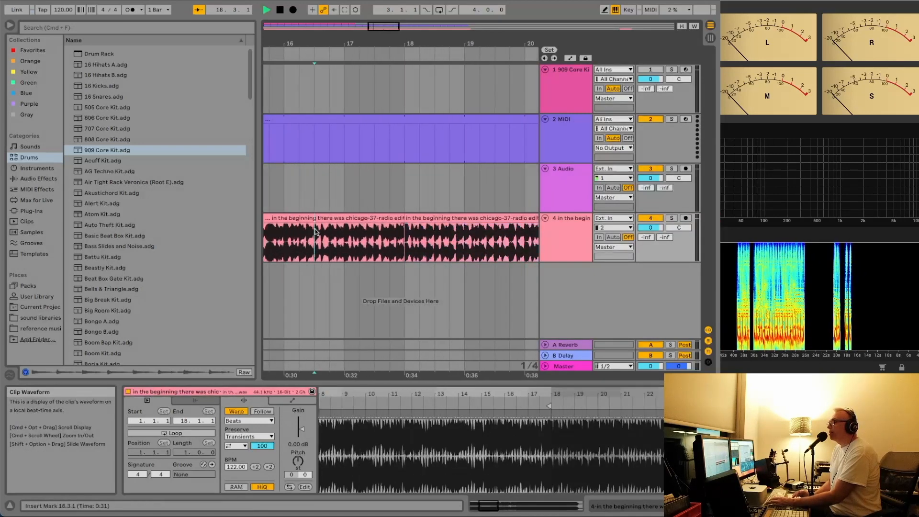
pyautogui.press('space')
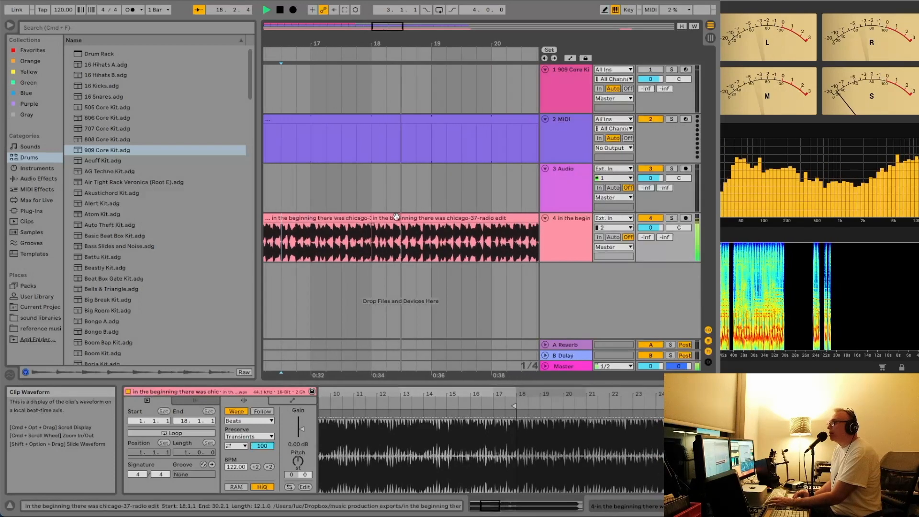
pyautogui.press('space')
# Step: Move the ending clip to 17.1.1 over the opening clip's last bar and play the transition from 16.2.1
pyautogui.moveTo(399, 218); pyautogui.dragTo(343, 239)
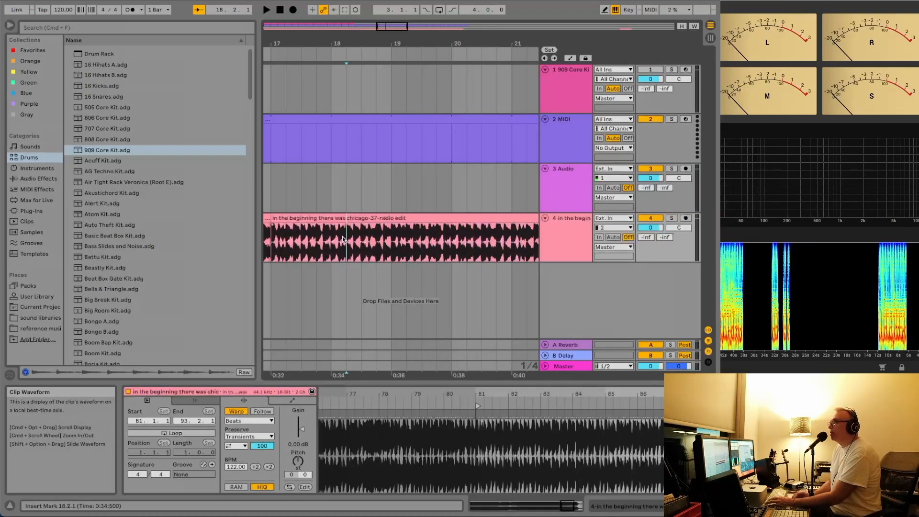
pyautogui.hscroll(-5, 363, 233)
pyautogui.click(409, 239)
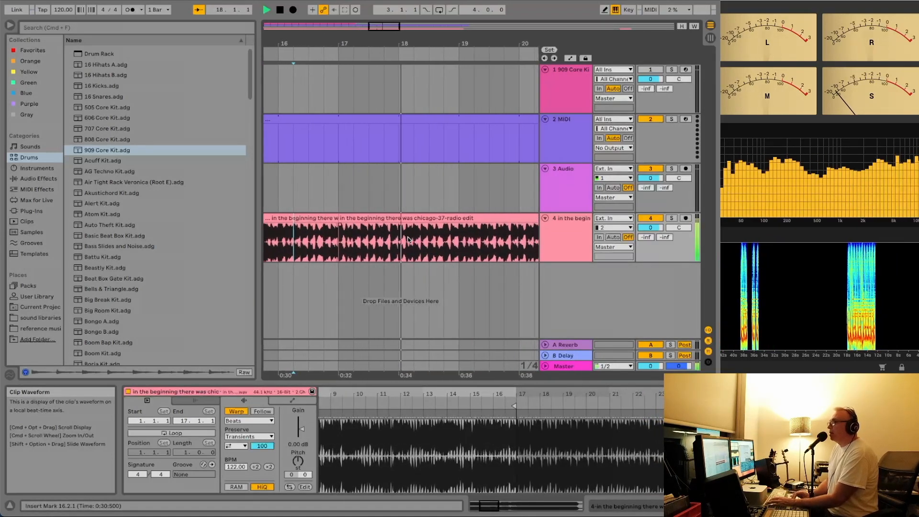
pyautogui.click(349, 267)
pyautogui.press('space')
pyautogui.hscroll(-5, 349, 267)
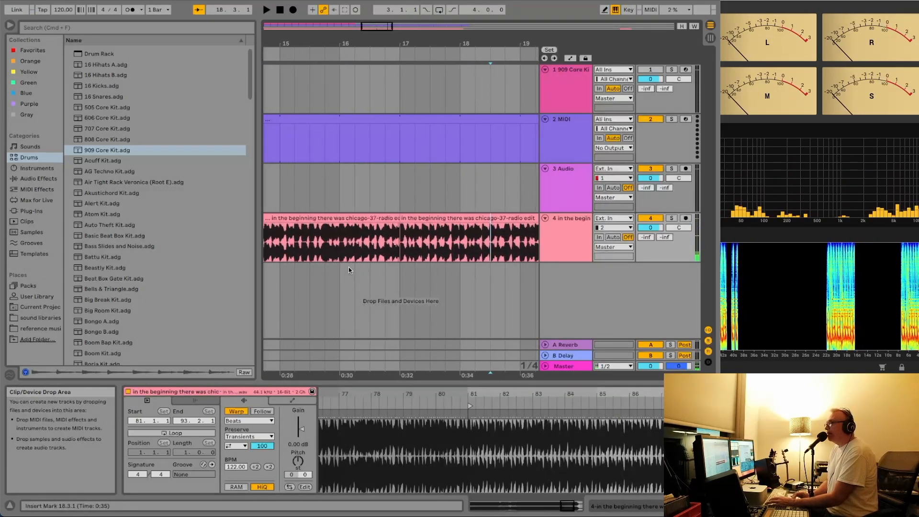
pyautogui.click(306, 240)
pyautogui.press('space')
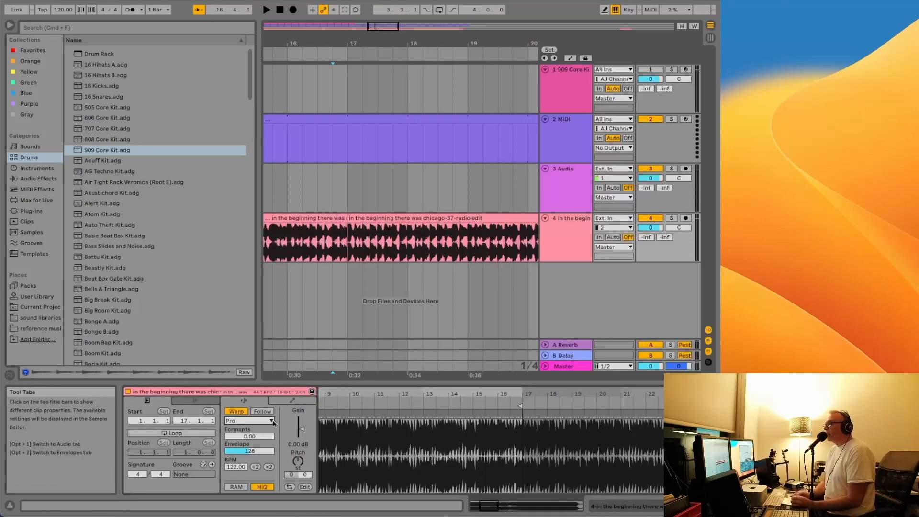
# Step: Set the opening clip's warp mode to Beats and play the transition at 85 BPM
pyautogui.click(241, 422)
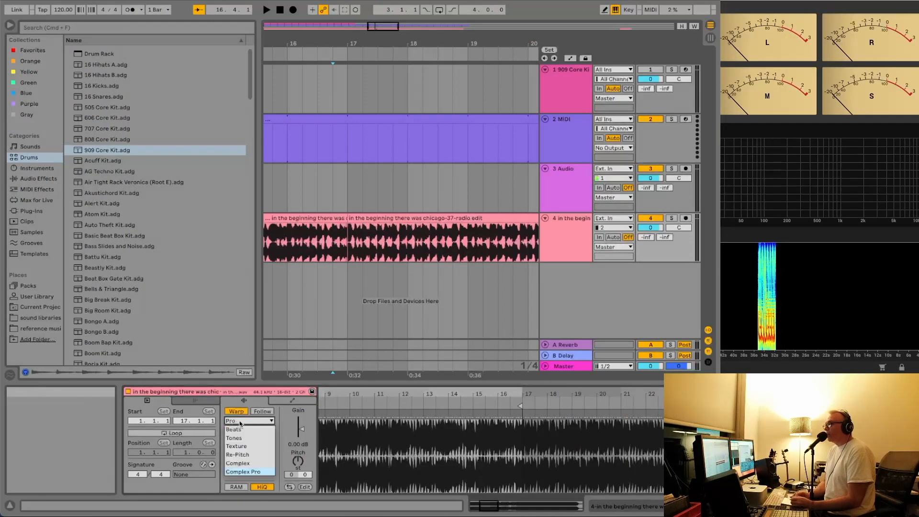
pyautogui.click(246, 429)
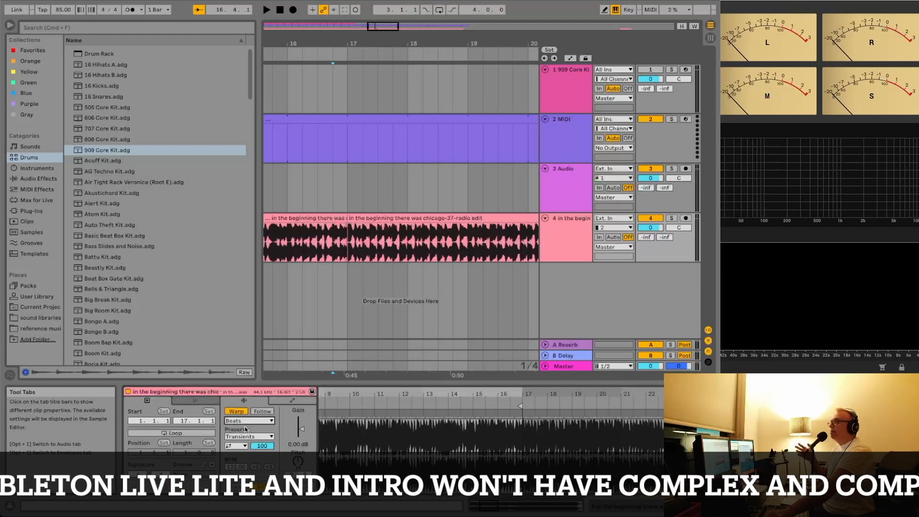
pyautogui.press('space')
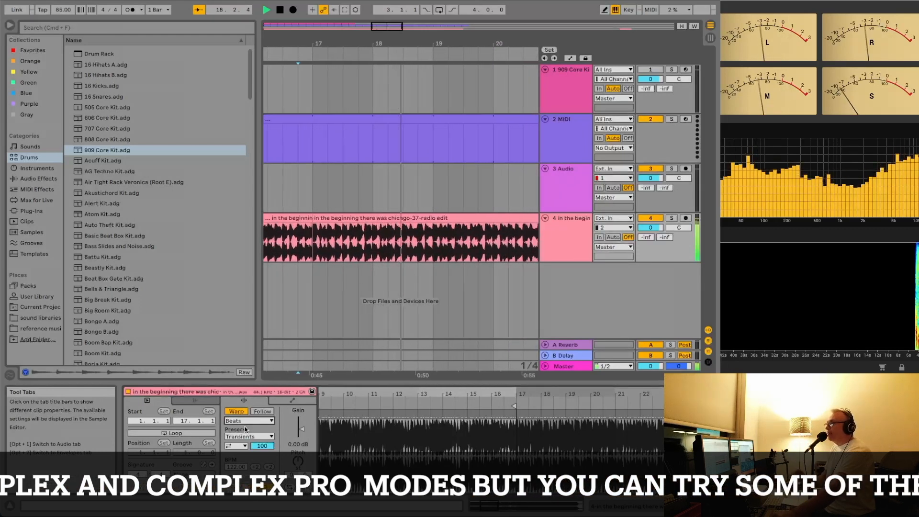
# Step: Set the opening clip's warp mode to Complex Pro and play the transition at 85 BPM
pyautogui.click(248, 423)
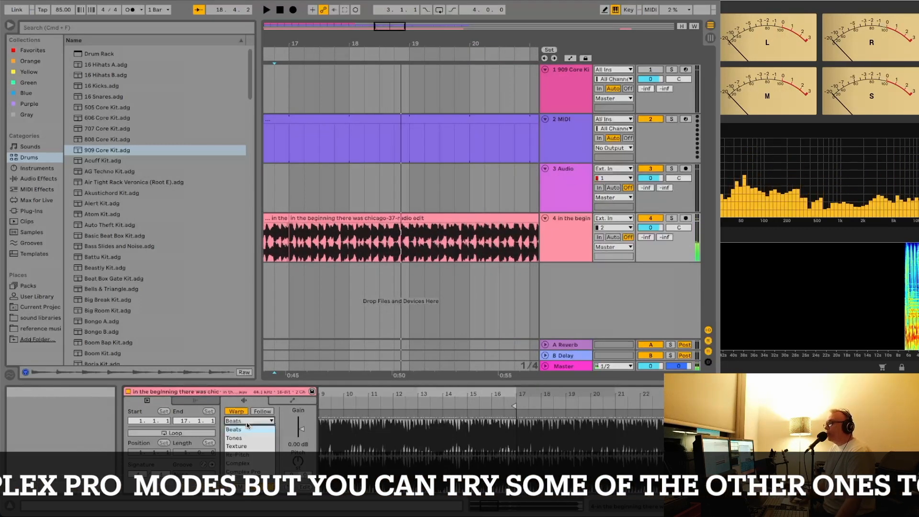
pyautogui.click(243, 472)
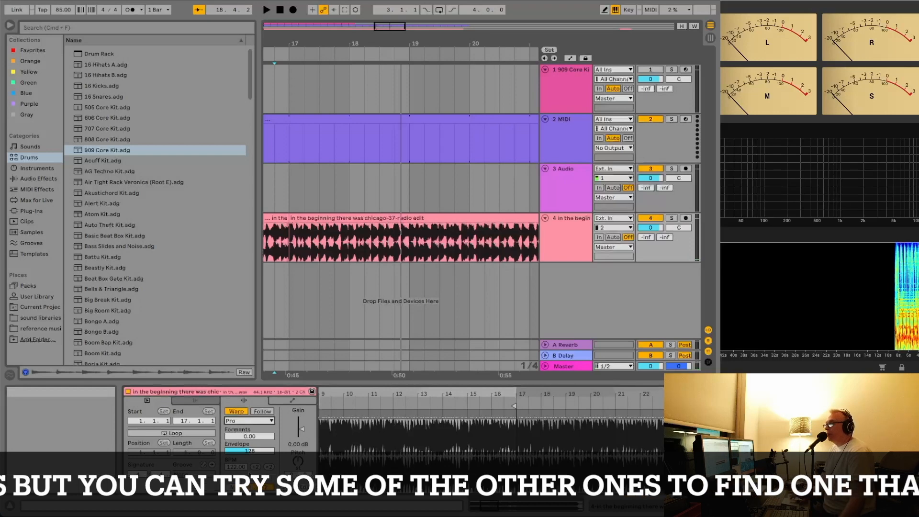
pyautogui.press('space')
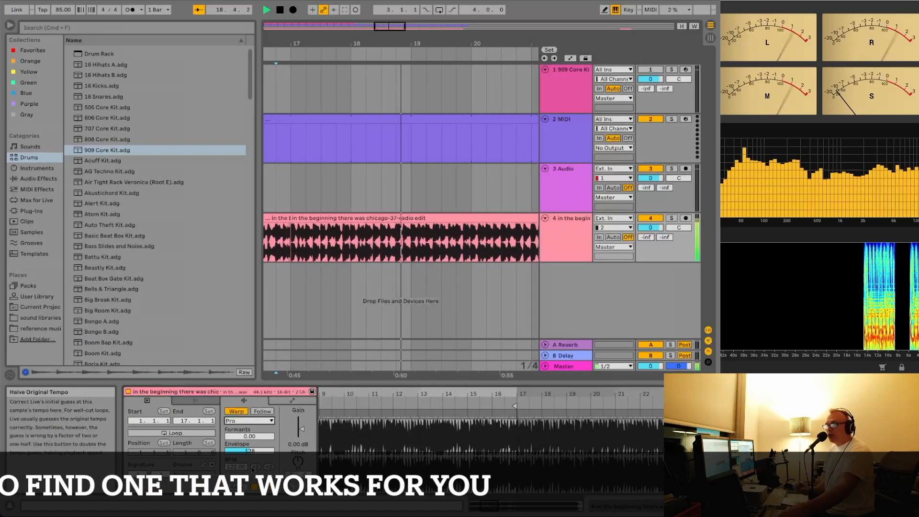
# Step: Compare the Beats warp mode on the opening clip at 139 BPM, set it back to Complex Pro, and play from 16.4.1
pyautogui.click(245, 421)
pyautogui.click(244, 430)
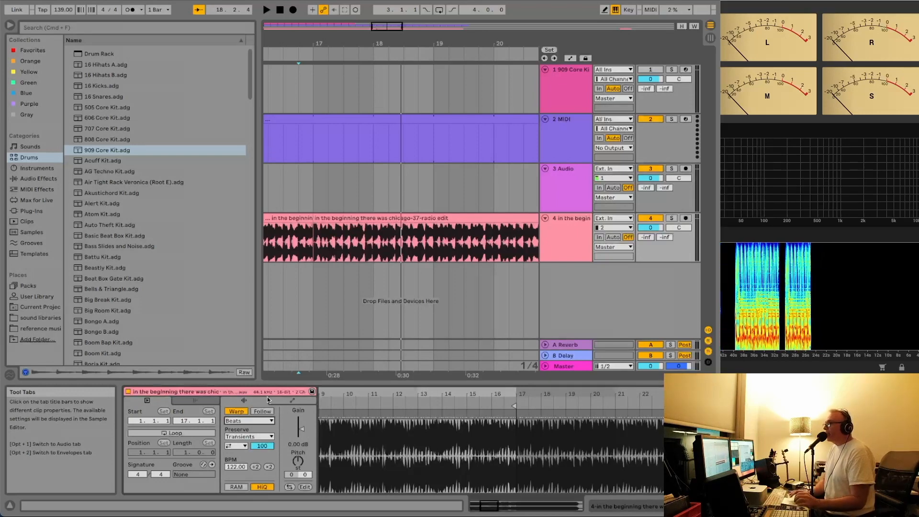
pyautogui.click(249, 421)
pyautogui.click(242, 472)
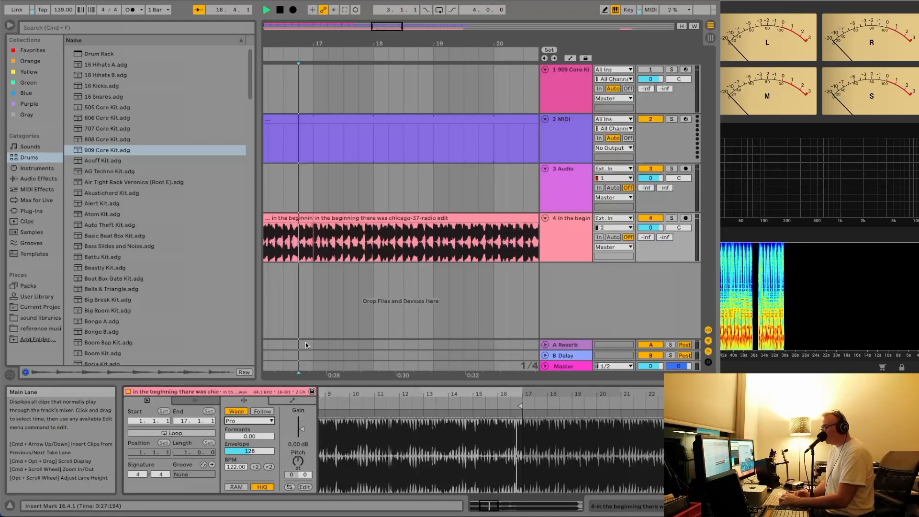
pyautogui.press('space')
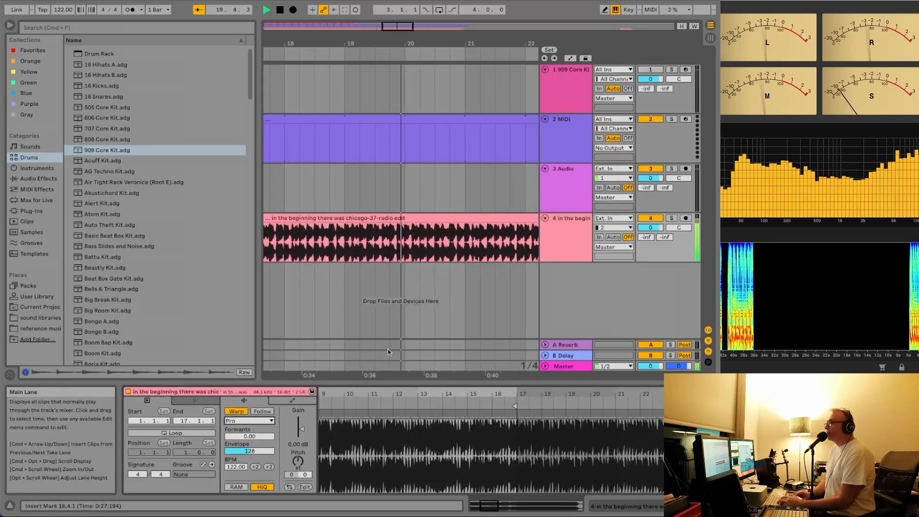
# Step: Play the ending clip from 20.2.1, stop, and place the insert marker at 23.1.1 before the fade
pyautogui.hscroll(8, 480, 266)
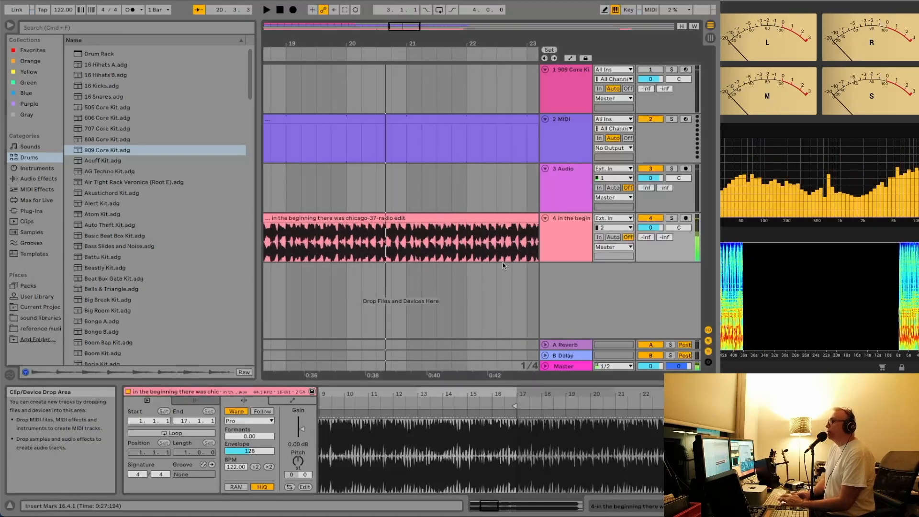
pyautogui.hscroll(-10, 476, 247)
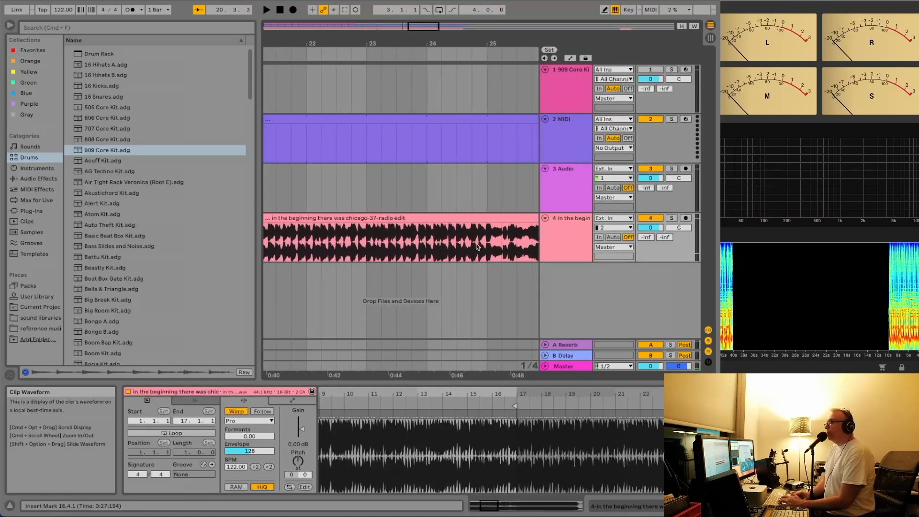
pyautogui.click(452, 252)
pyautogui.press('space')
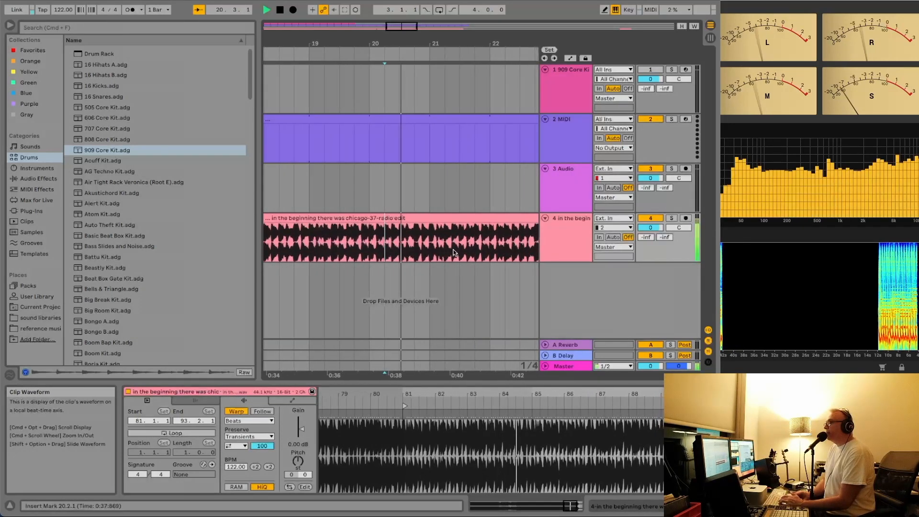
pyautogui.moveTo(355, 44); pyautogui.dragTo(355, 14)
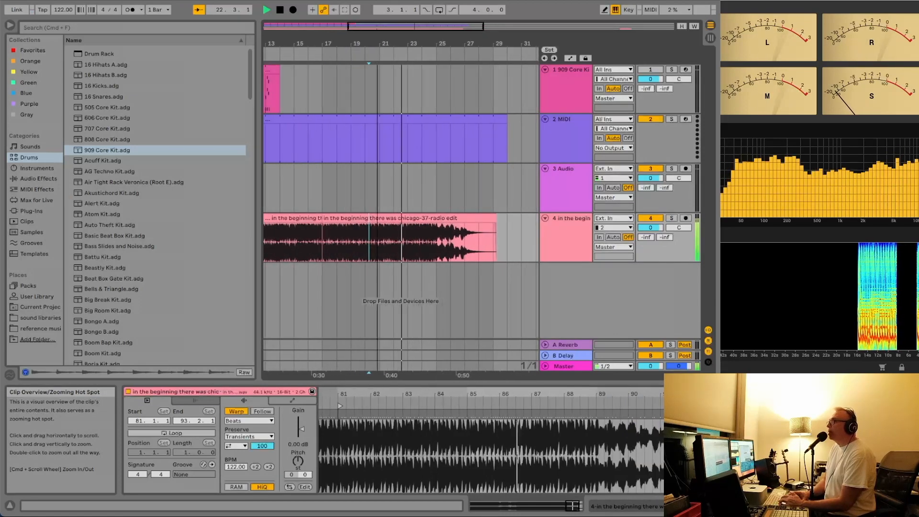
pyautogui.press('space')
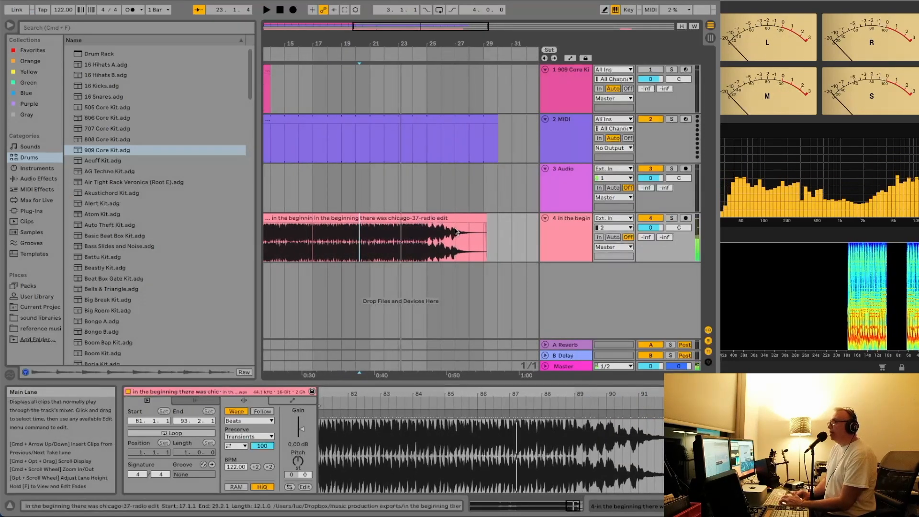
pyautogui.click(405, 246)
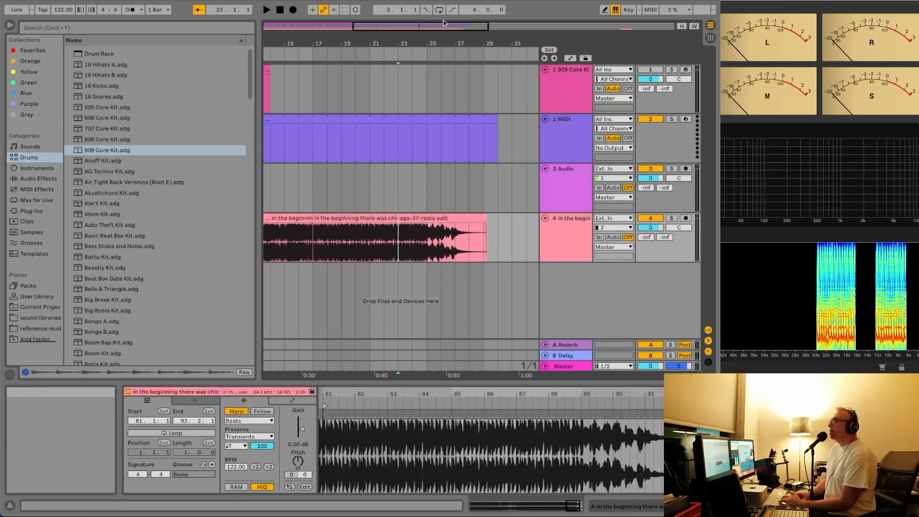
# Step: Play the song across the edit point at 17.1.1, starting from 15.1.1, and stop
pyautogui.moveTo(444, 26); pyautogui.dragTo(444, 63)
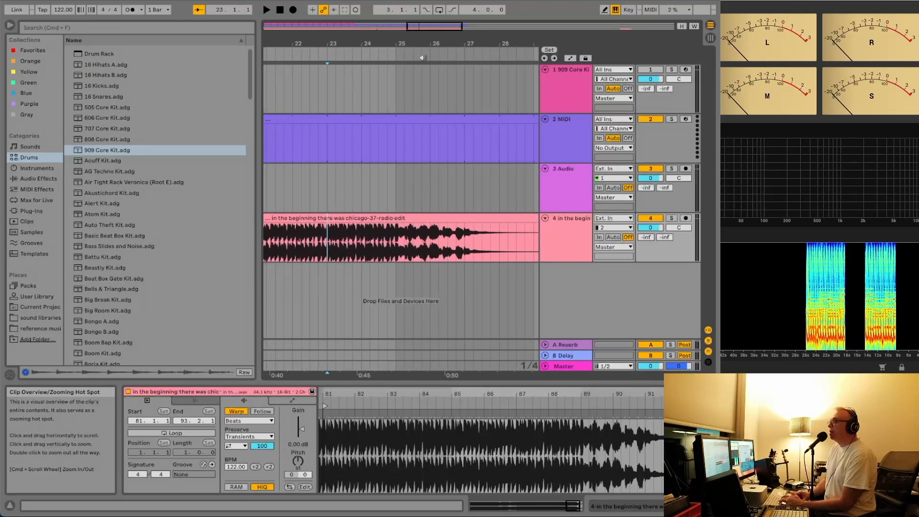
pyautogui.hscroll(-5, 355, 246)
pyautogui.hscroll(-15, 355, 247)
pyautogui.hscroll(-1, 354, 247)
pyautogui.hscroll(3, 354, 247)
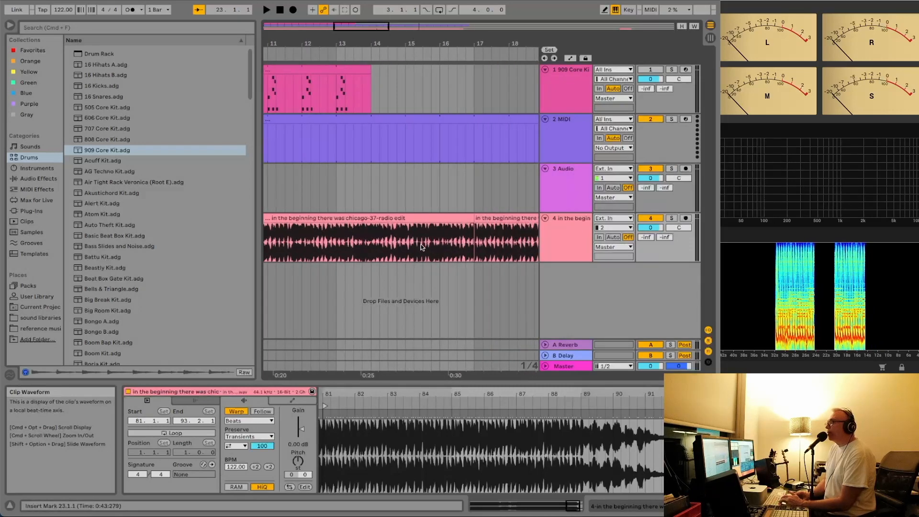
pyautogui.click(410, 257)
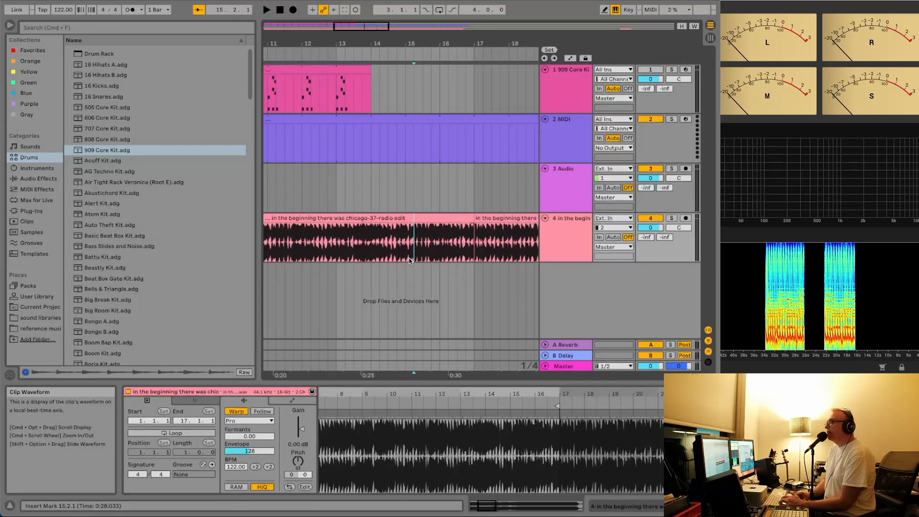
pyautogui.click(409, 258)
pyautogui.press('space')
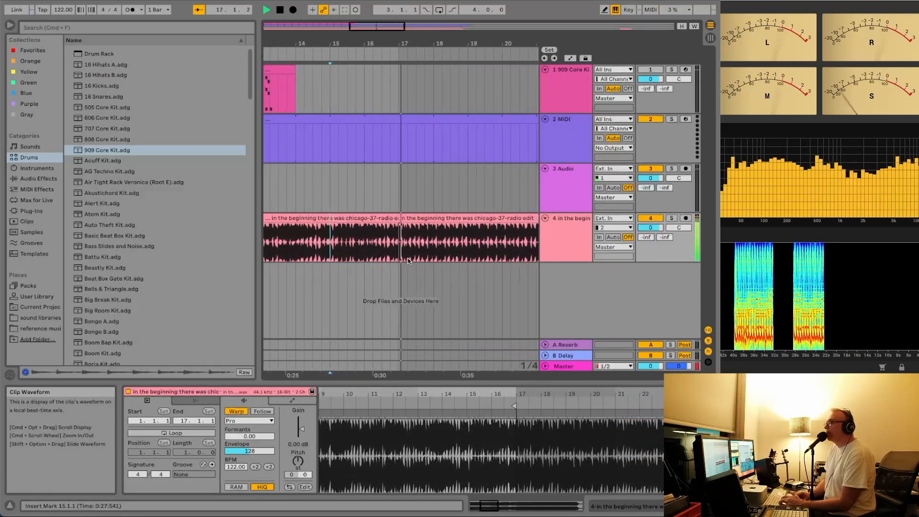
pyautogui.press('space')
# Step: Select and copy the two bars of the song from 17.1.1 to 19.1.1
pyautogui.click(383, 254)
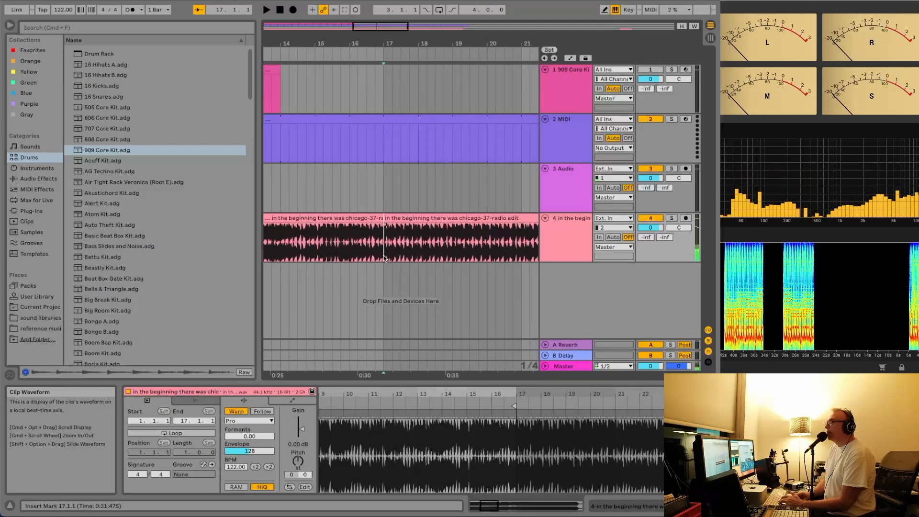
pyautogui.hscroll(1, 396, 257)
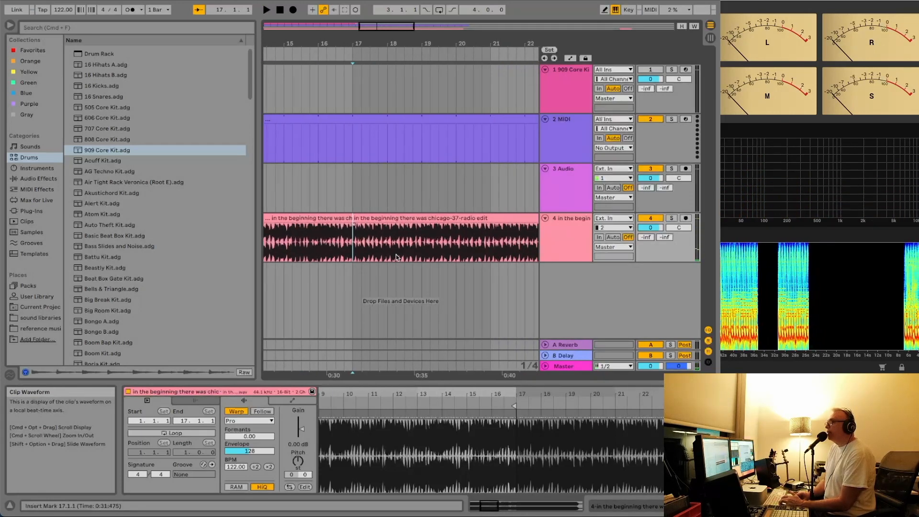
pyautogui.keyDown('shift'); pyautogui.click(420, 255); pyautogui.keyUp('shift')
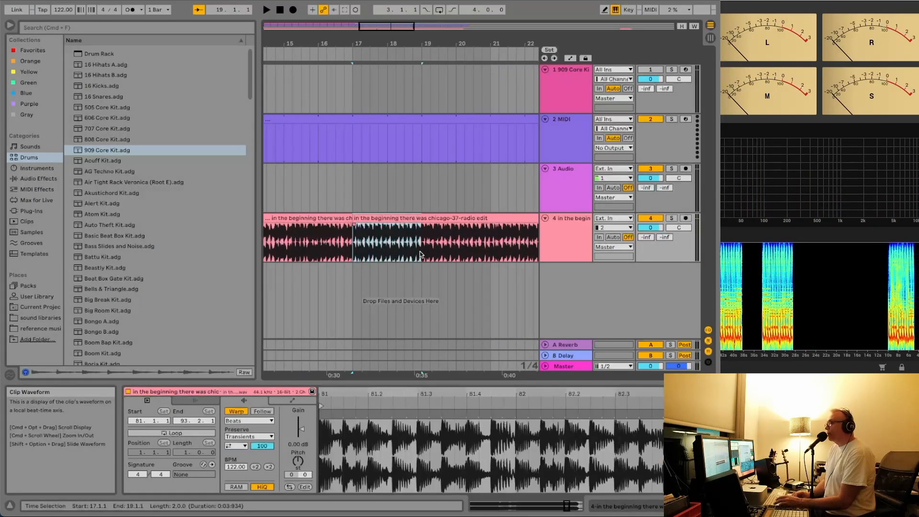
# Step: Split the song's ending clip at 25.1.1 and move the fading piece to 27.1.1
pyautogui.hscroll(9, 421, 252)
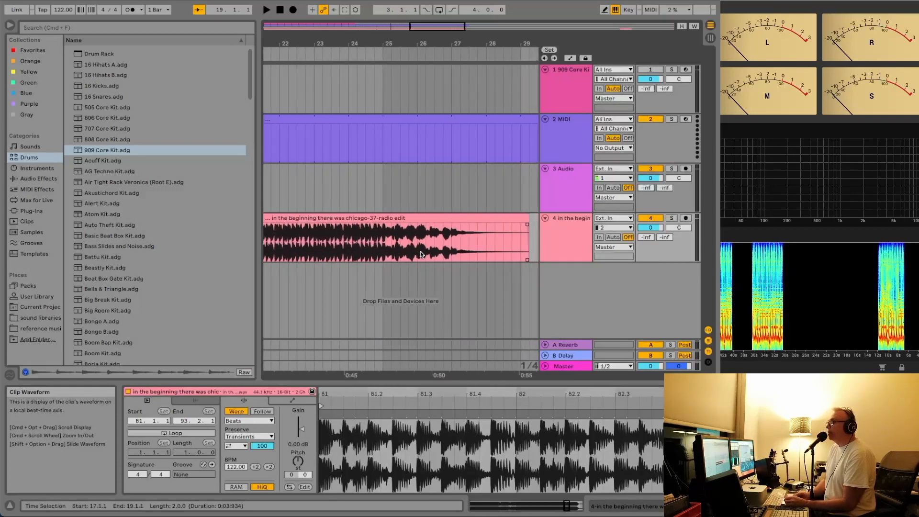
pyautogui.click(372, 255)
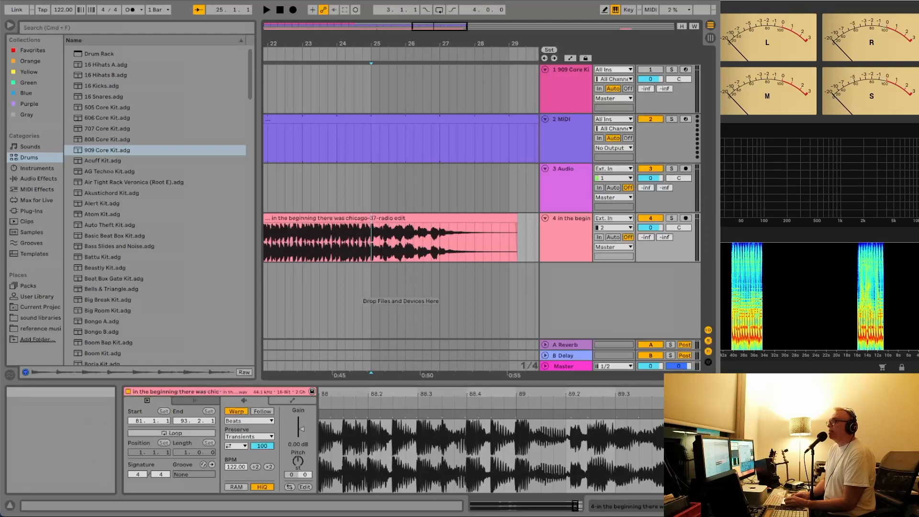
pyautogui.click(66, 0)
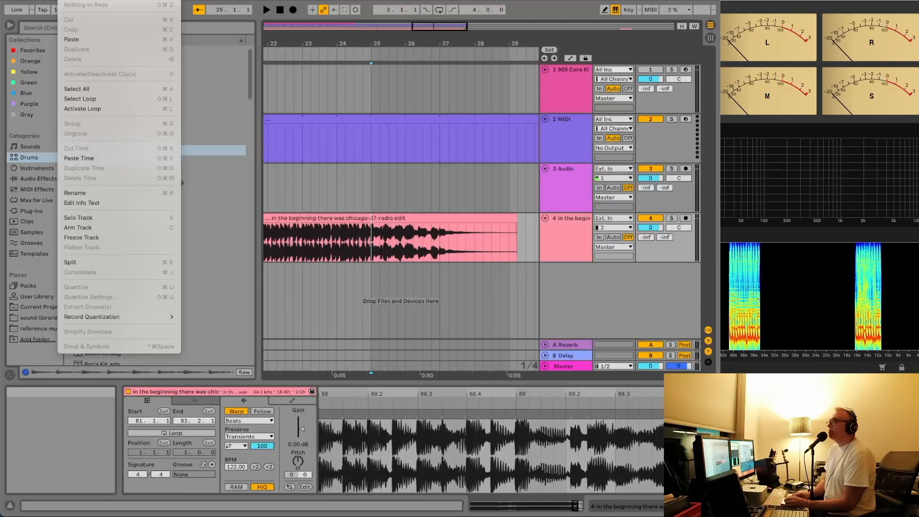
pyautogui.click(121, 263)
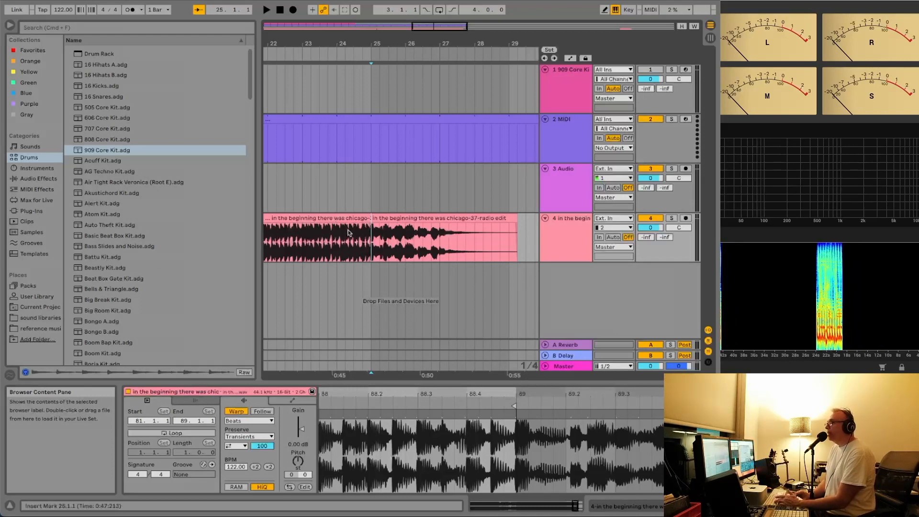
pyautogui.moveTo(392, 219); pyautogui.dragTo(463, 218)
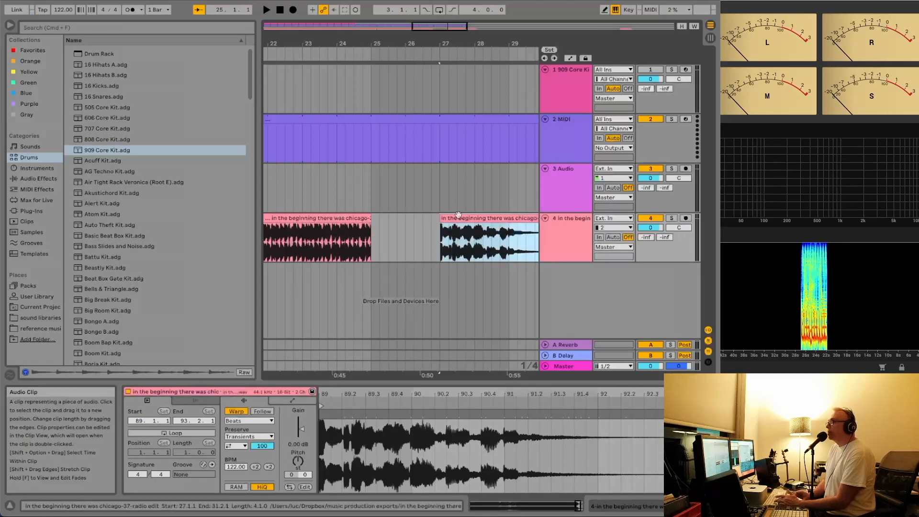
# Step: Paste the copied two bars into the gap at 25.1.1 and play the extended ending from 24.2.1
pyautogui.click(372, 241)
pyautogui.press('super+v')
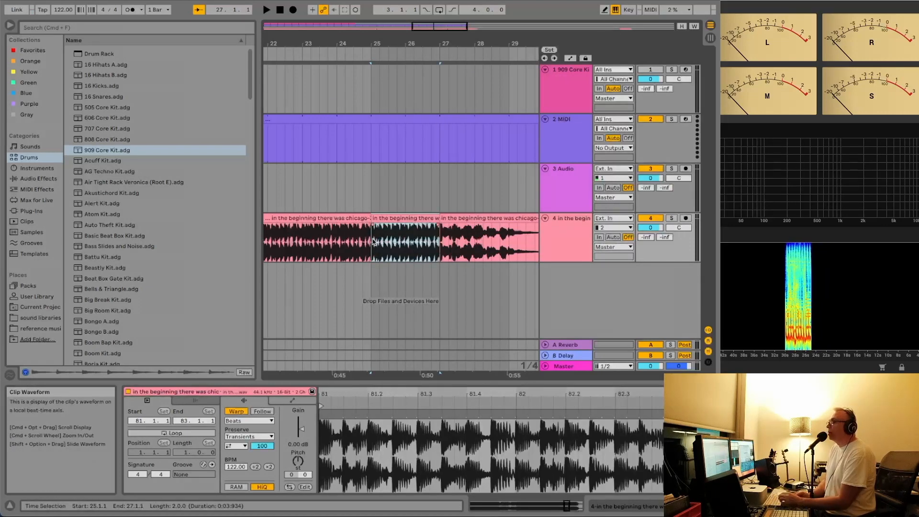
pyautogui.click(349, 245)
pyautogui.press('space')
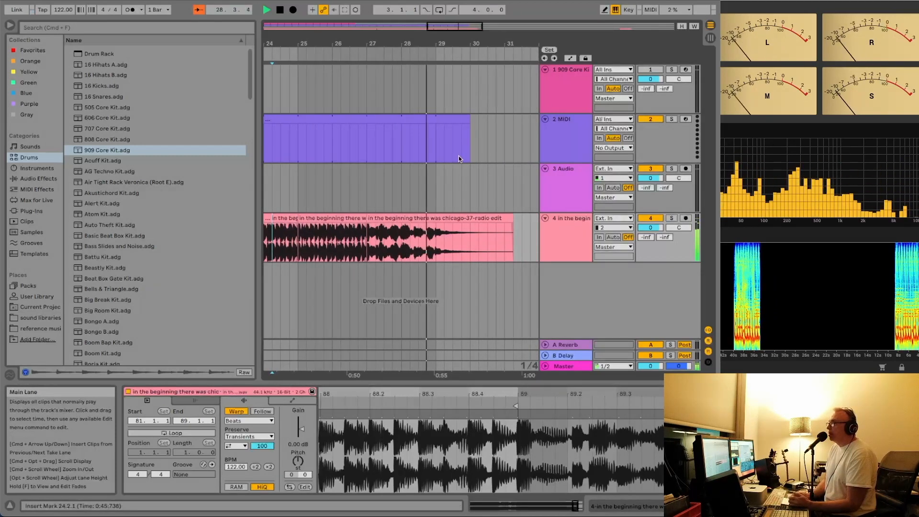
pyautogui.click(470, 181)
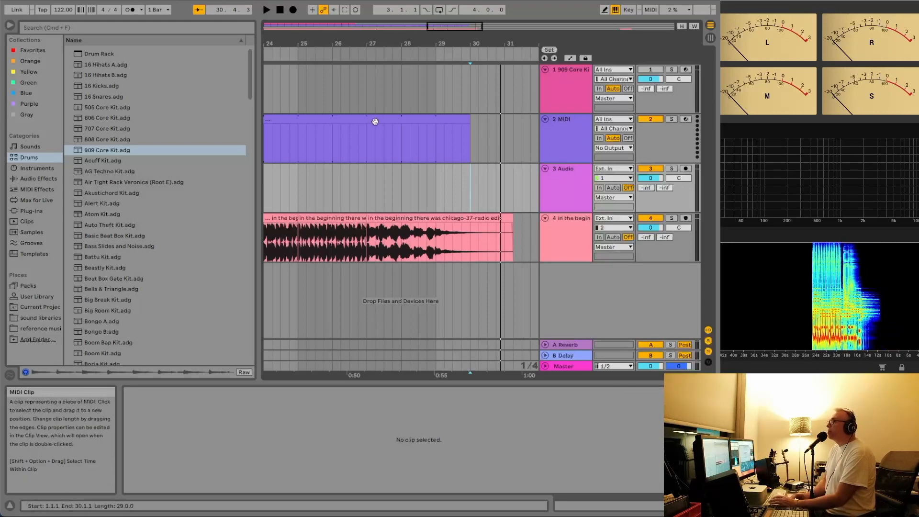
# Step: Load the Xfer Records Serum plug-in onto the empty MIDI track 2
pyautogui.hscroll(-15, 375, 123)
pyautogui.click(273, 85)
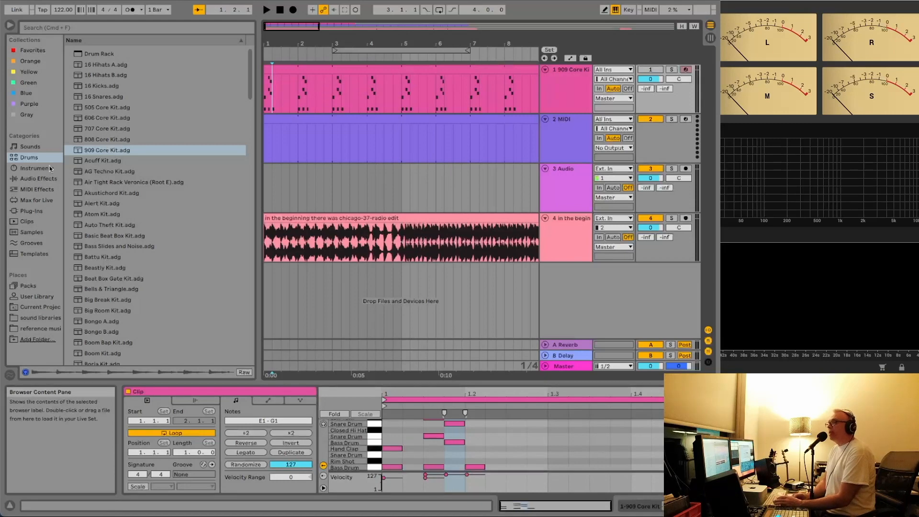
pyautogui.click(28, 211)
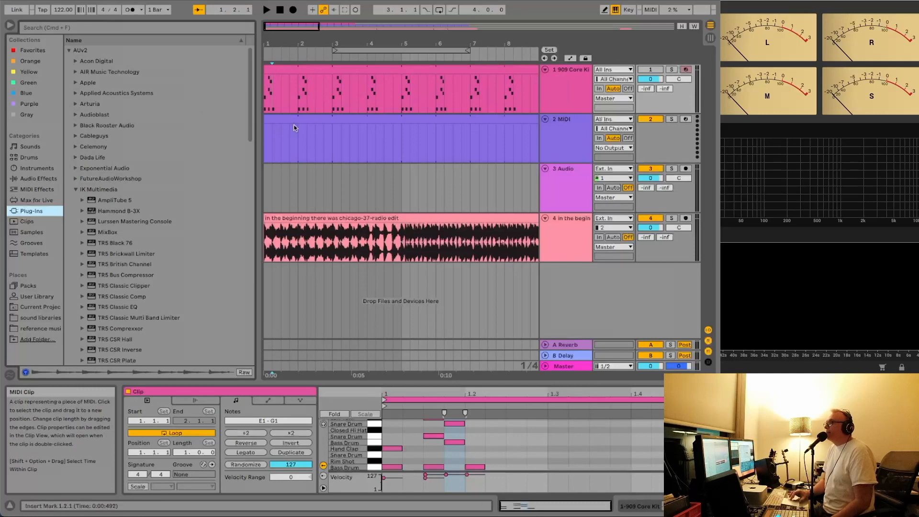
pyautogui.click(274, 130)
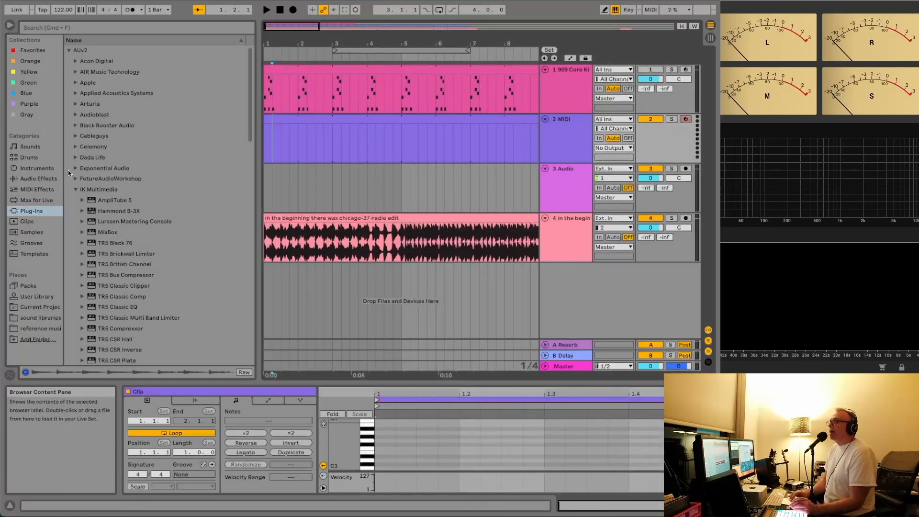
pyautogui.scroll(-15, 74, 126)
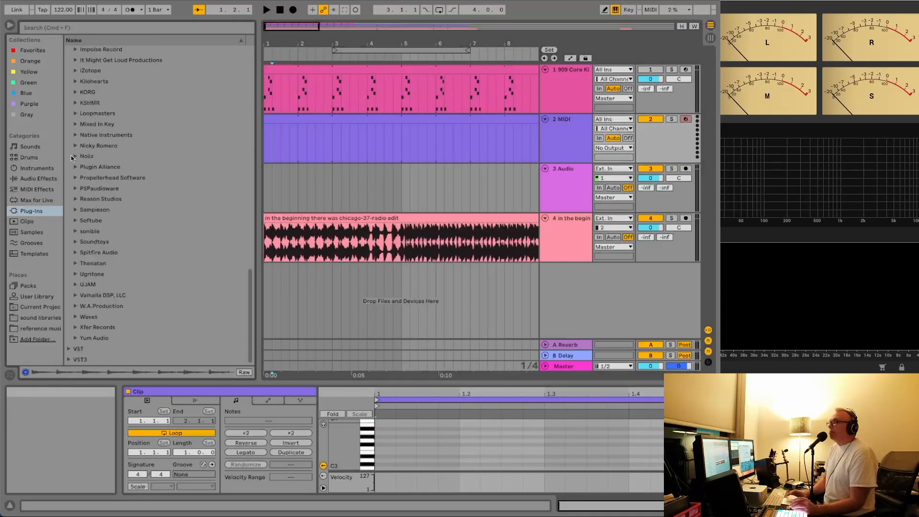
pyautogui.click(76, 327)
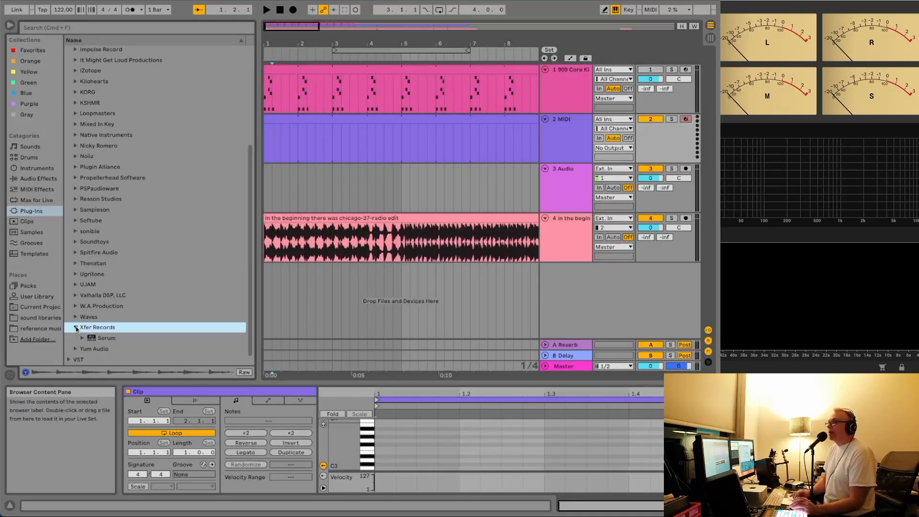
pyautogui.click(101, 339)
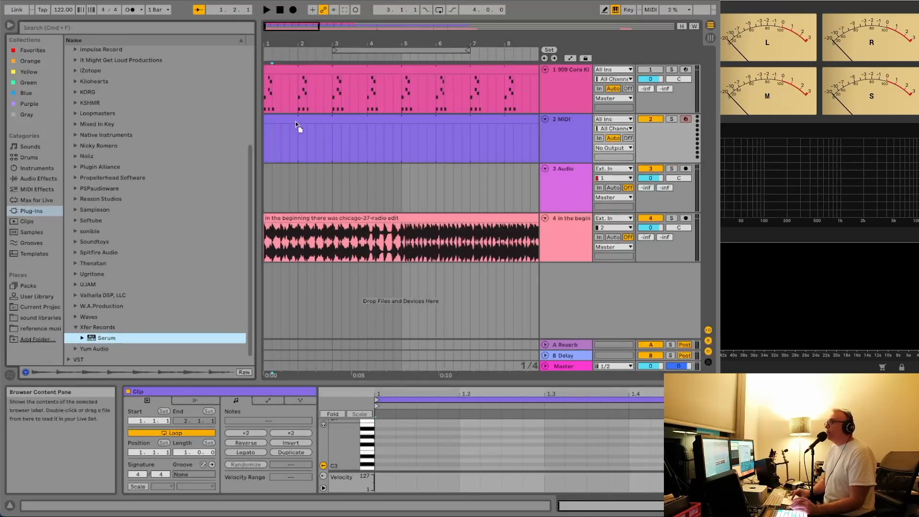
pyautogui.moveTo(298, 131); pyautogui.dragTo(299, 130)
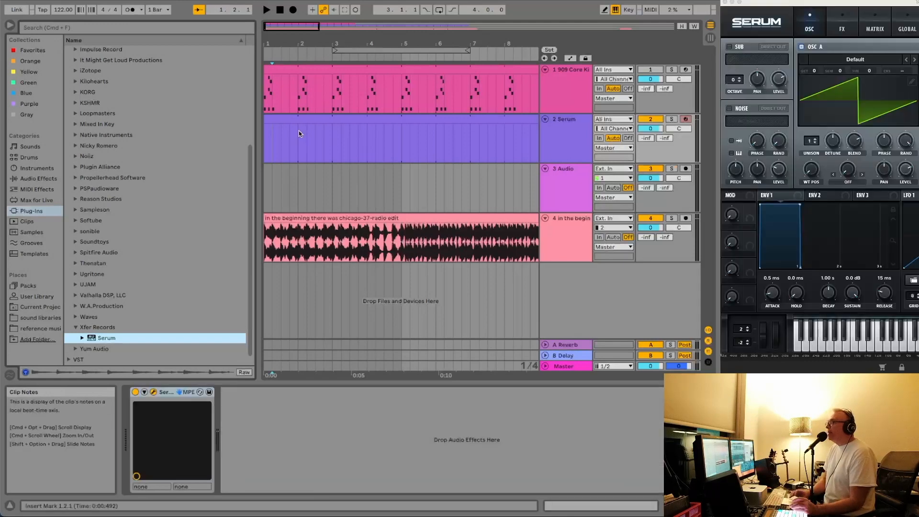
# Step: Check that Computer MIDI Keyboard is enabled, and record a short run of notes onto the Serum track from 1.2.1
pyautogui.click(66, 0)
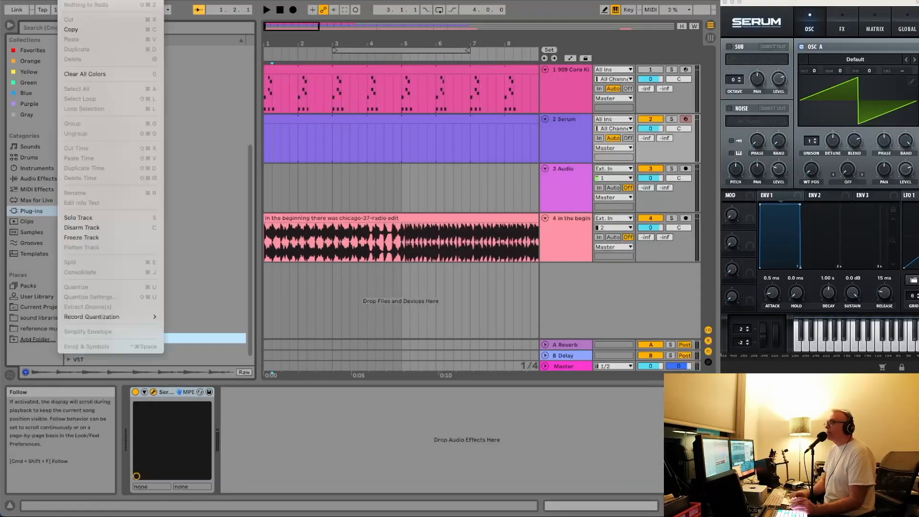
pyautogui.moveTo(91, 1)
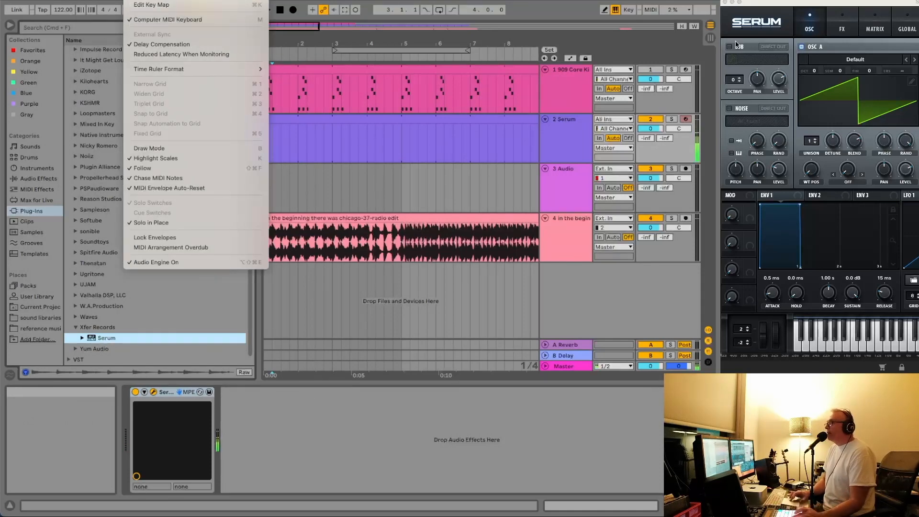
pyautogui.click(316, 158)
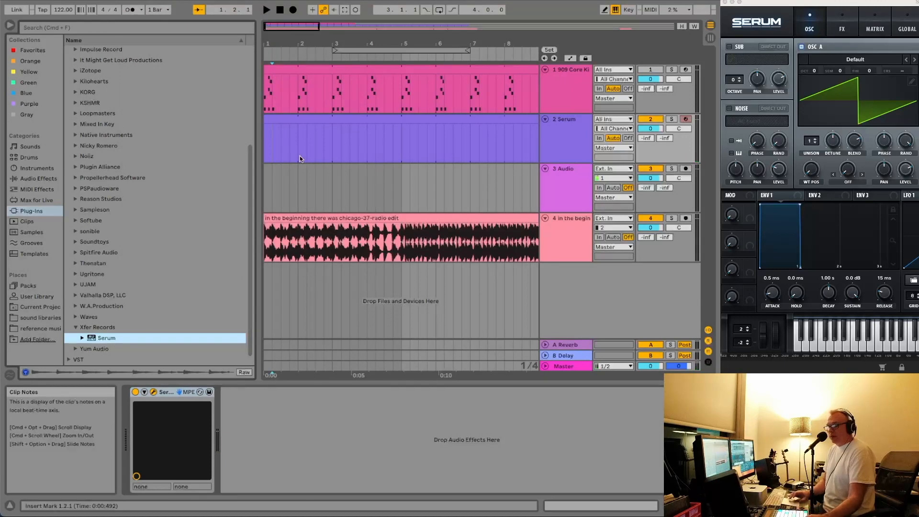
pyautogui.press('F9')
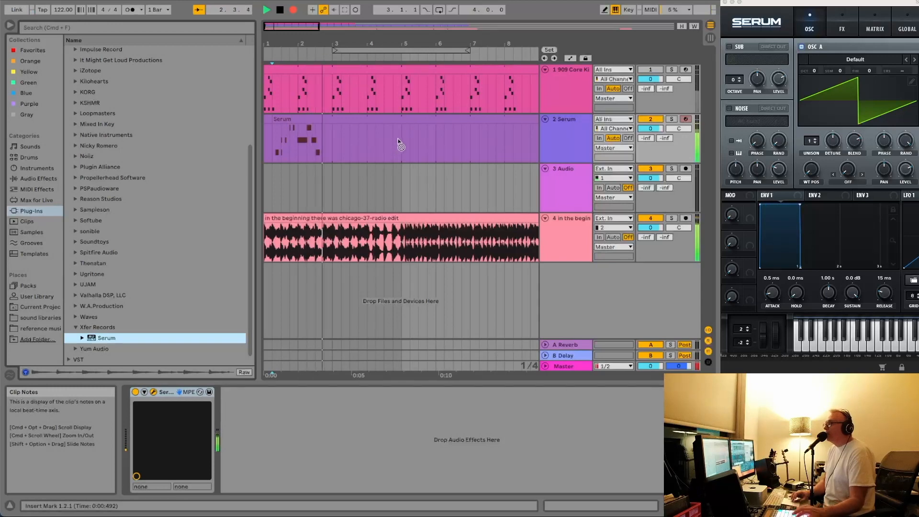
pyautogui.press('space')
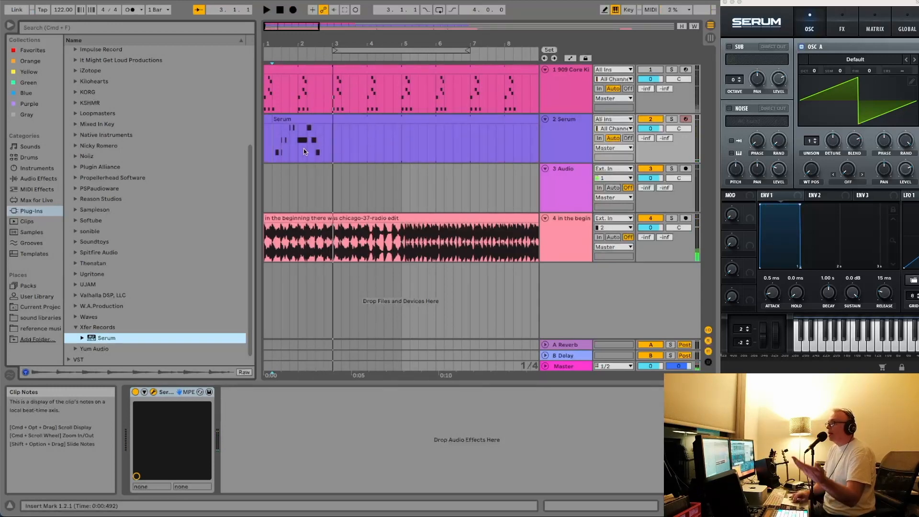
# Step: Mute the song on track 4, activate the 909 drum track, and play the recorded Serum part from 1.4.1
pyautogui.click(290, 148)
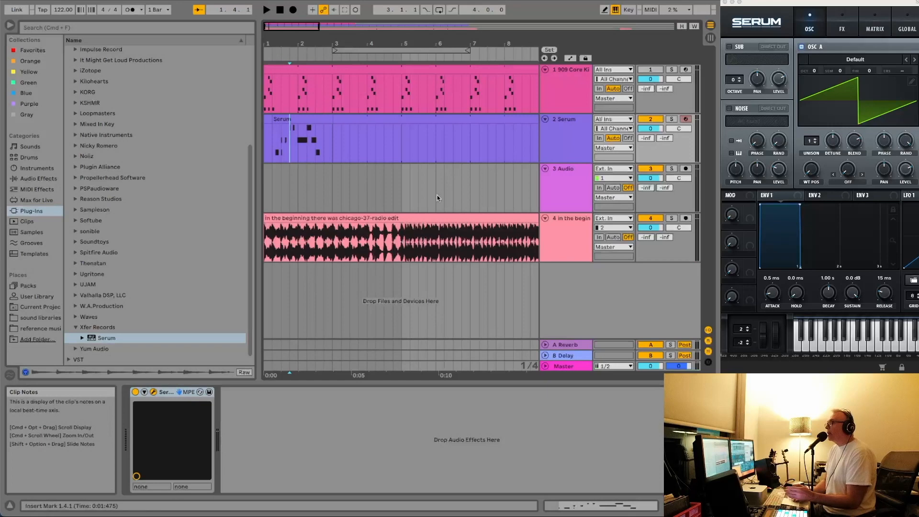
pyautogui.click(653, 220)
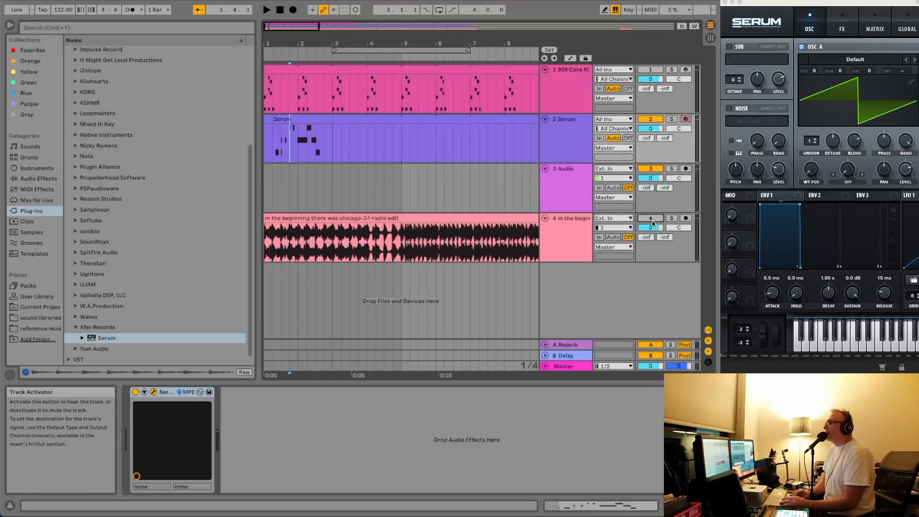
pyautogui.click(652, 70)
pyautogui.press('space')
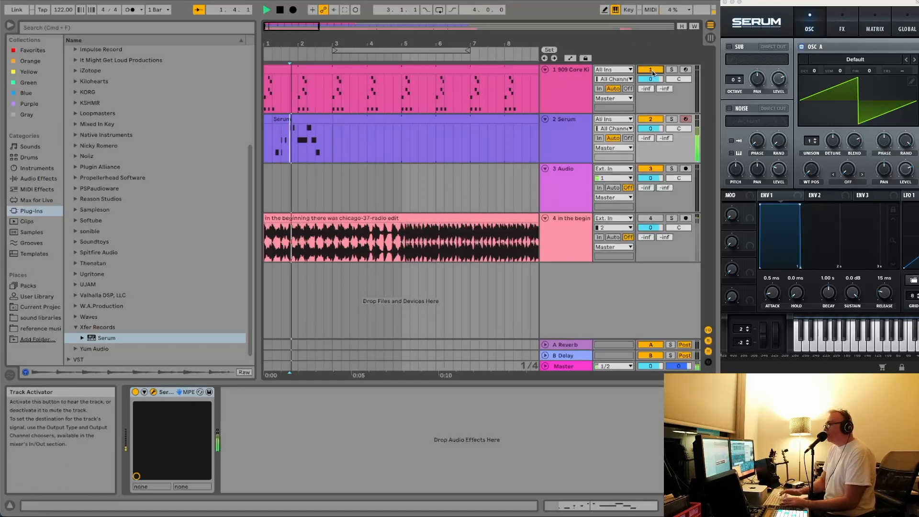